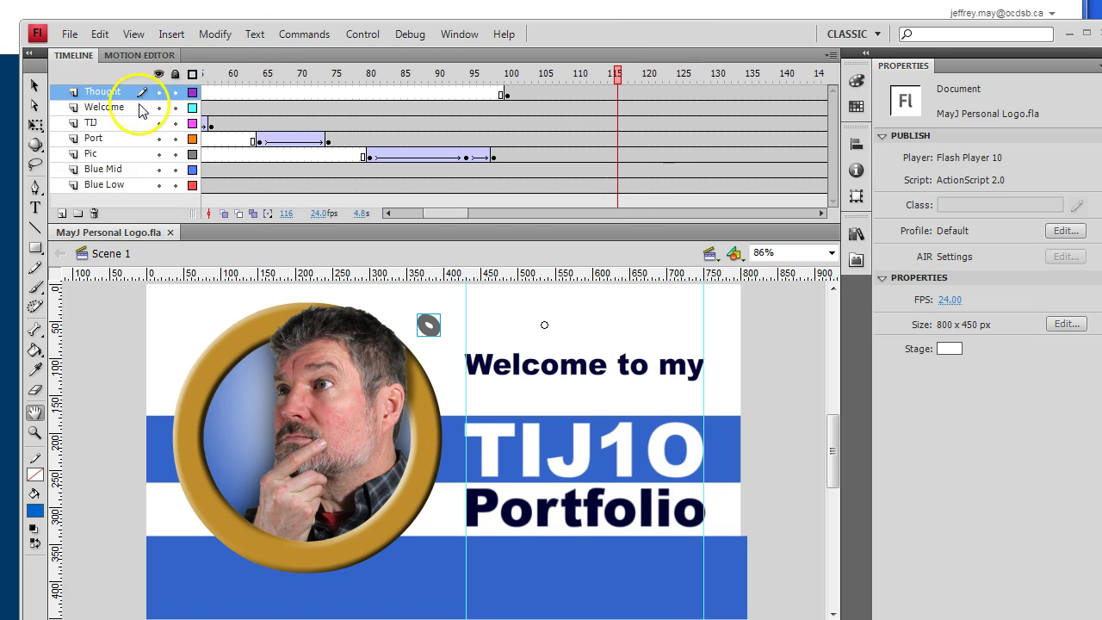
# - Scrub the timeline playhead back to about frame 102 to preview the logo animation
pyautogui.moveTo(607, 74); pyautogui.dragTo(535, 77)
# - Export the movie as Animated GIF (*.gif) into the 04. Flash Animation folder
pyautogui.click(69, 36)
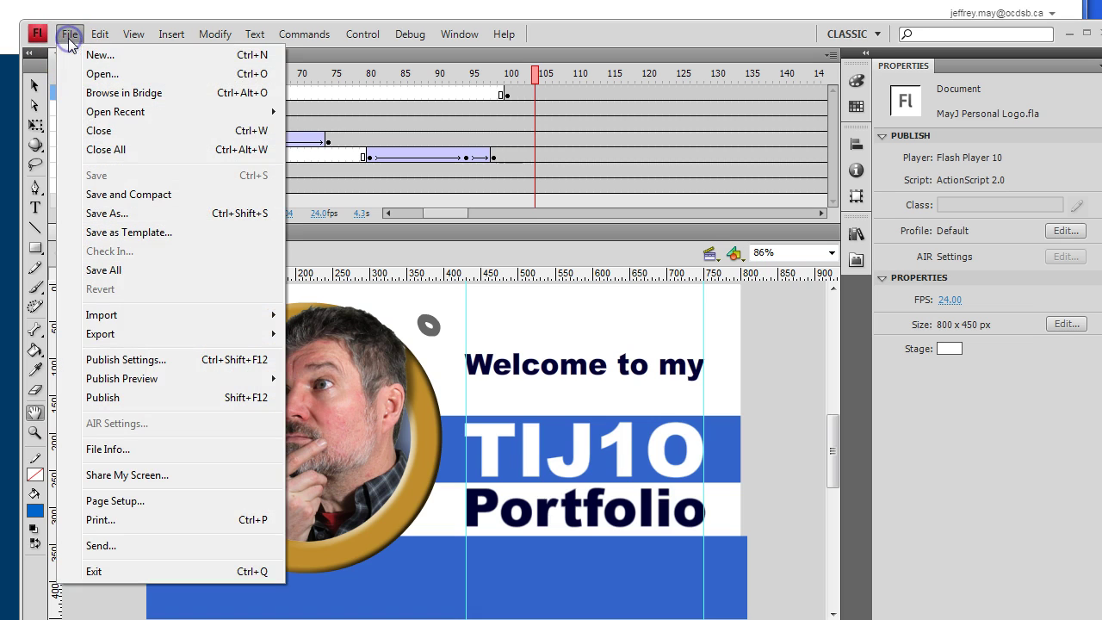
pyautogui.moveTo(108, 335)
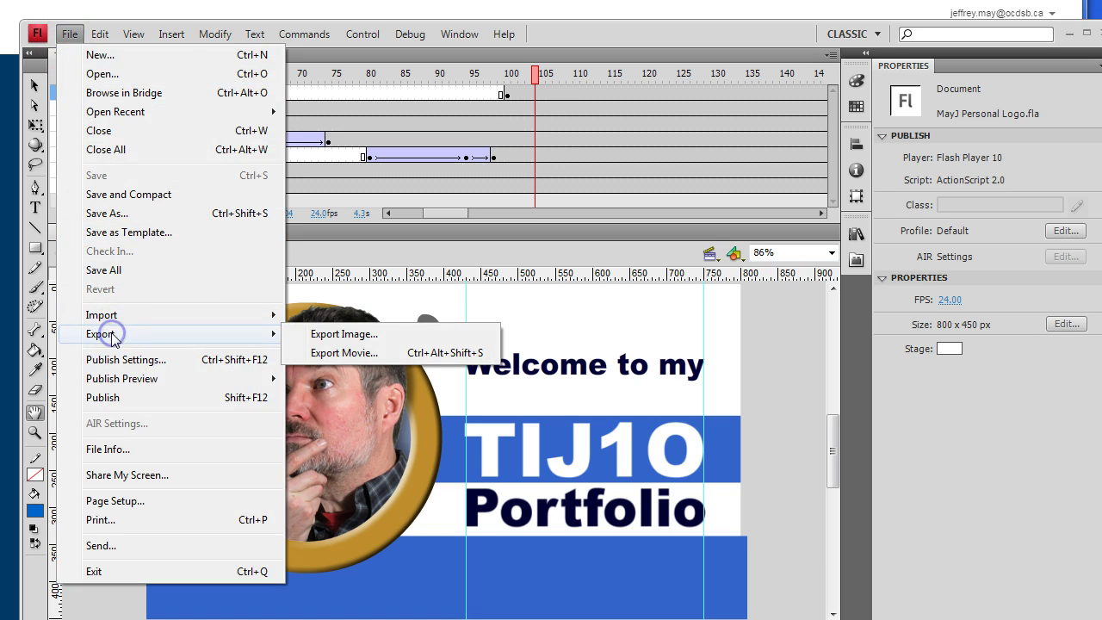
pyautogui.click(355, 353)
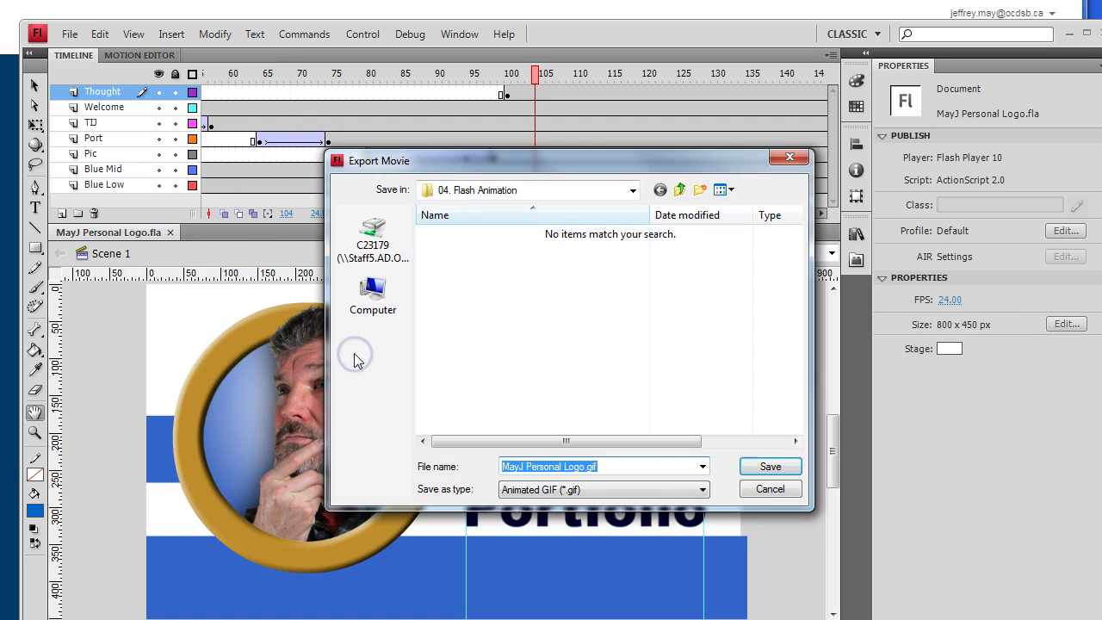
pyautogui.click(562, 489)
pyautogui.click(561, 500)
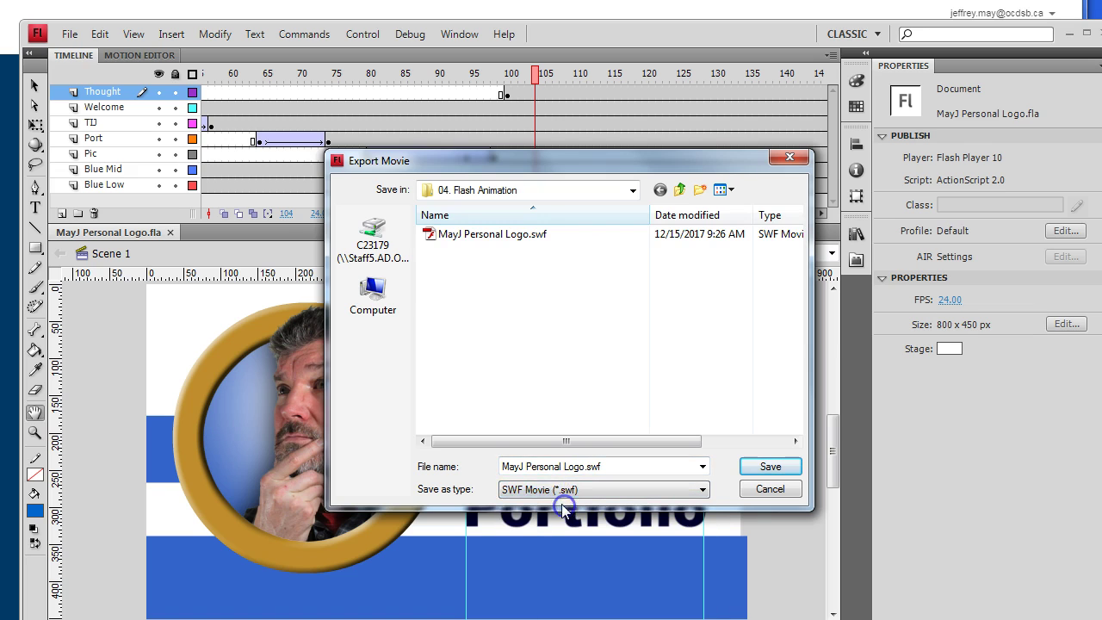
pyautogui.click(569, 493)
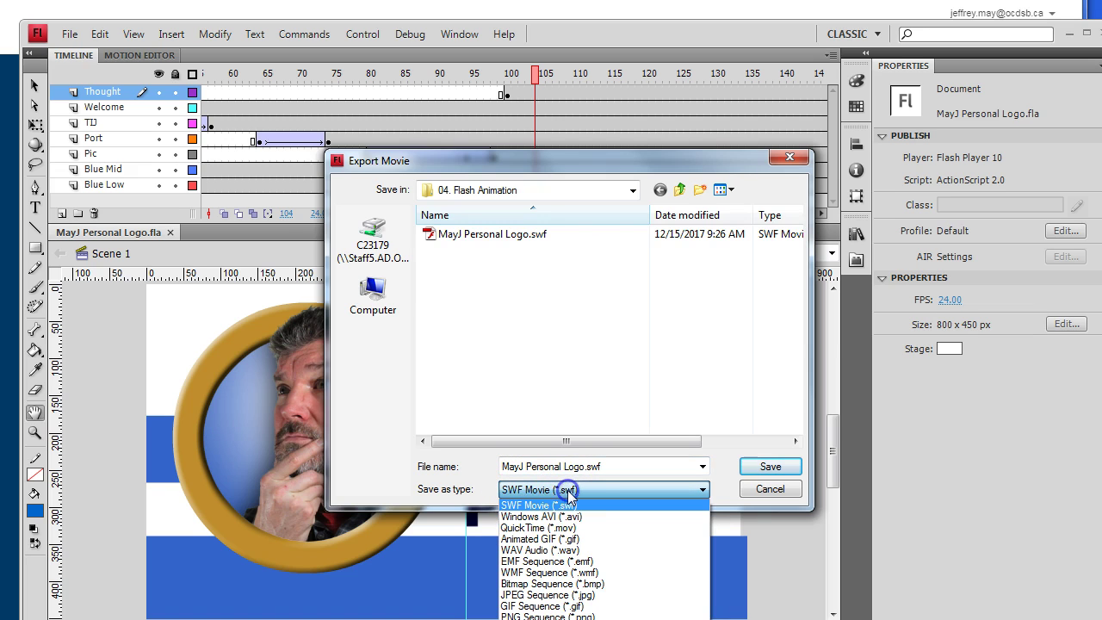
pyautogui.click(555, 539)
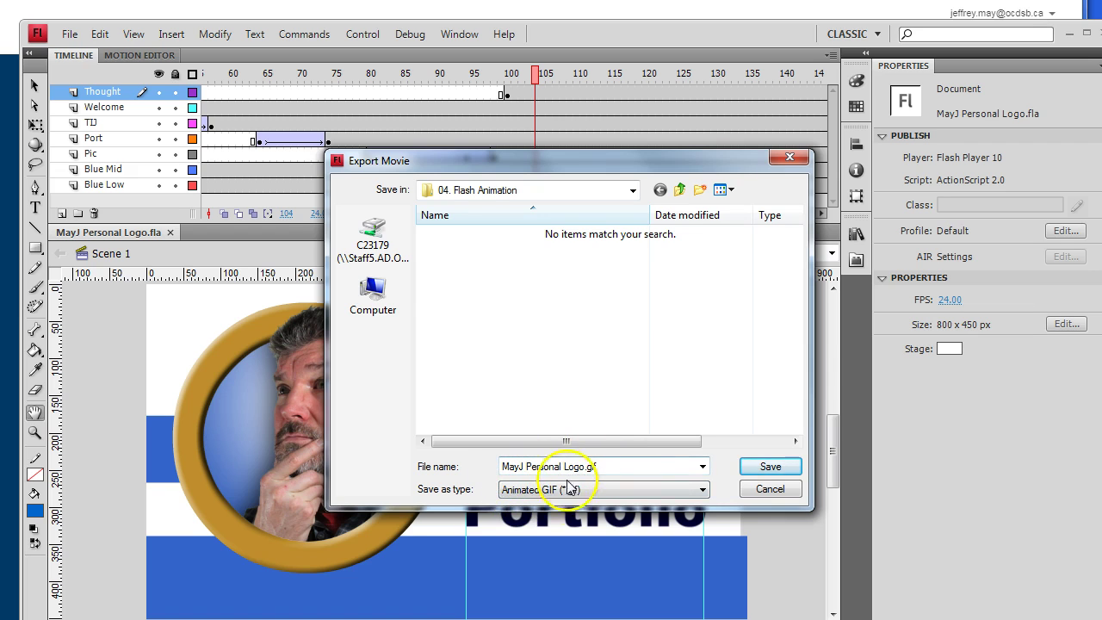
pyautogui.click(771, 467)
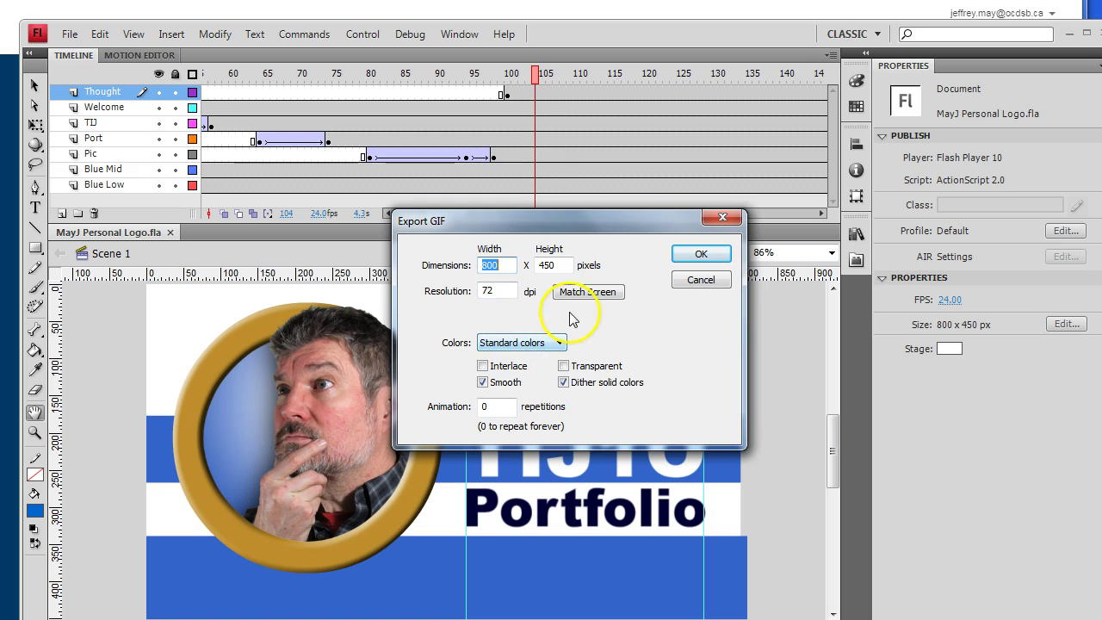
# - Confirm the 800 × 450 pixel GIF size and start the export
pyautogui.click(498, 264)
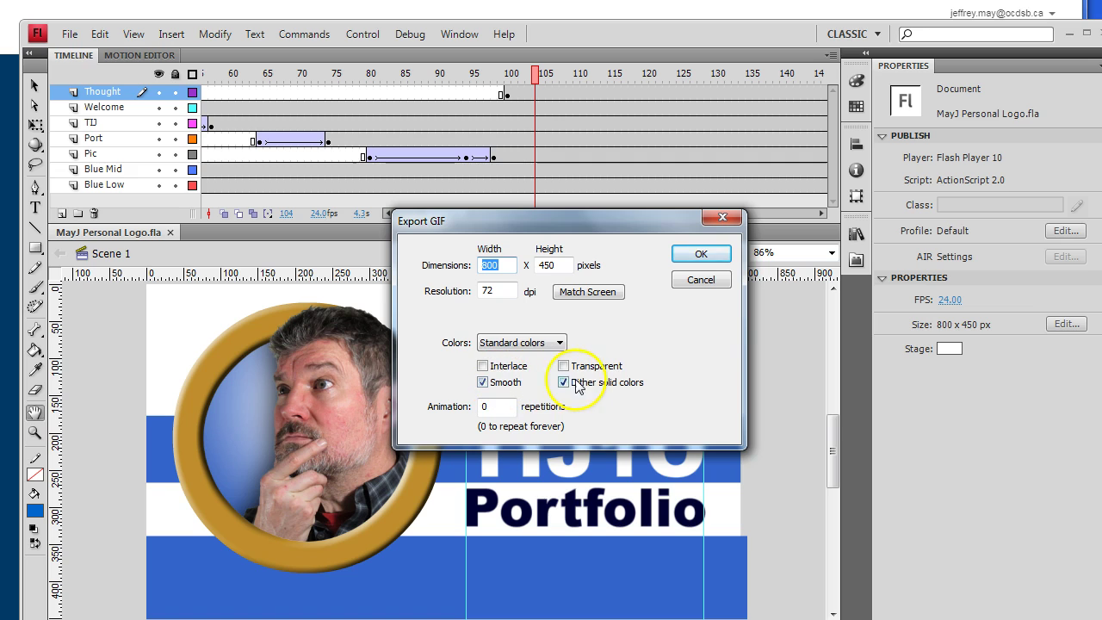
pyautogui.click(699, 255)
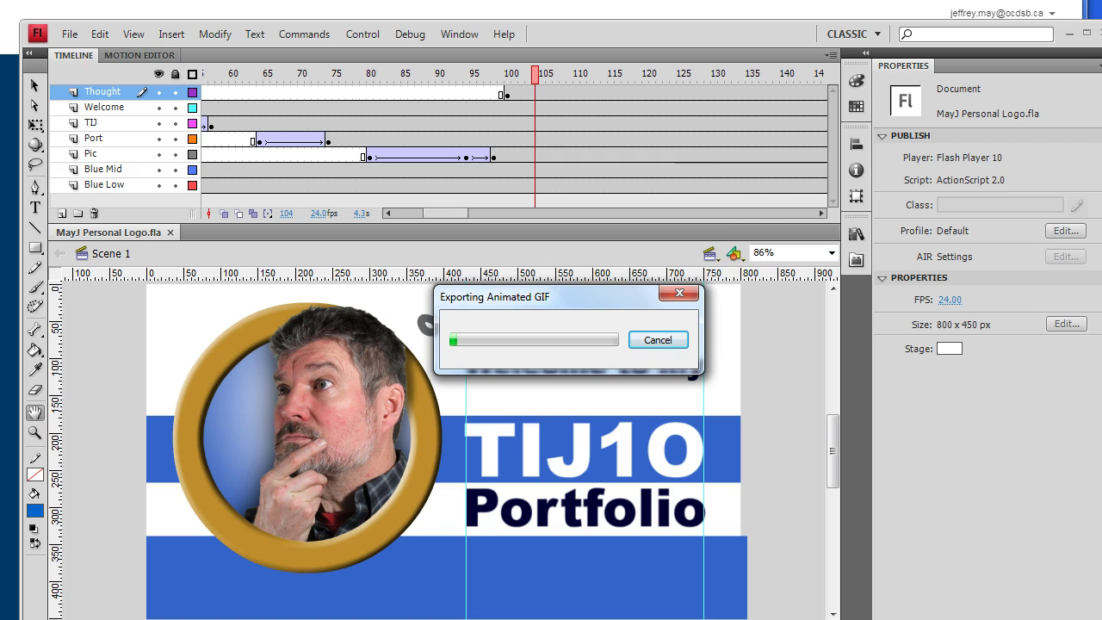
# - Glance at the Explorer export folder, then return to Flash while the GIF export progresses
pyautogui.hotkey('alt', 'Tab')
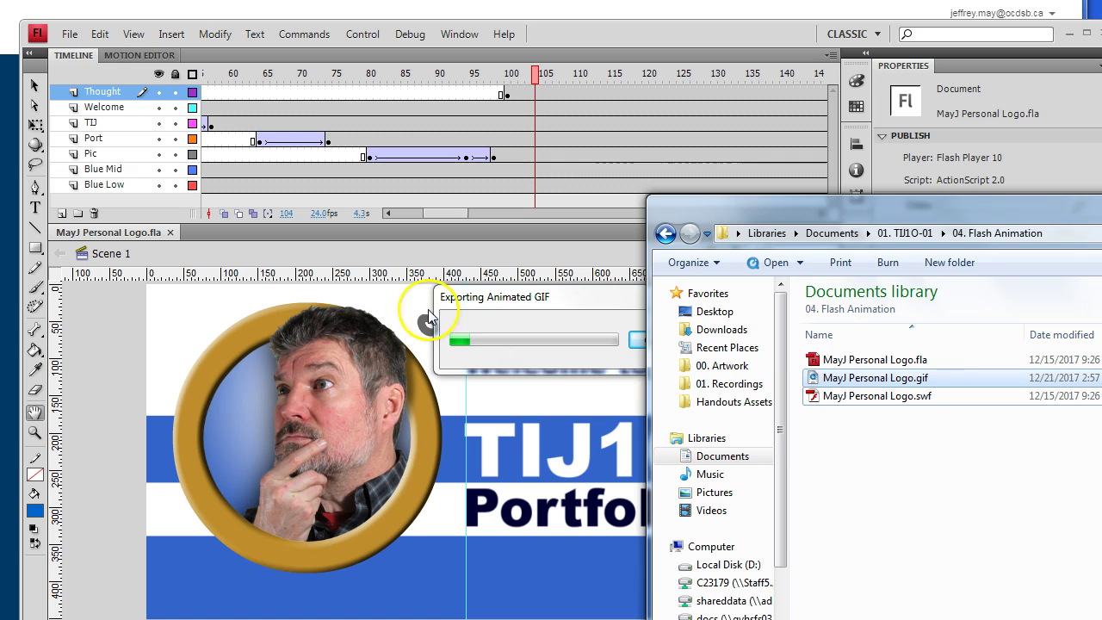
pyautogui.click(507, 298)
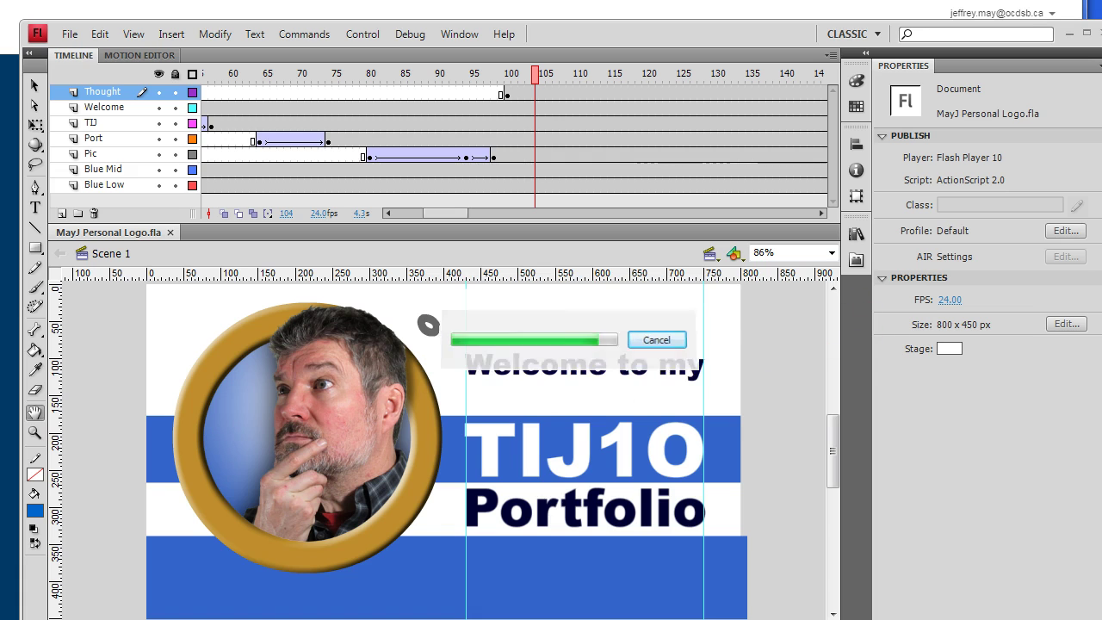
# - Check MayJ Personal Logo.gif (1,434 KB, 800 × 450) in Explorer and reposition the window
pyautogui.hotkey('alt', 'Tab')
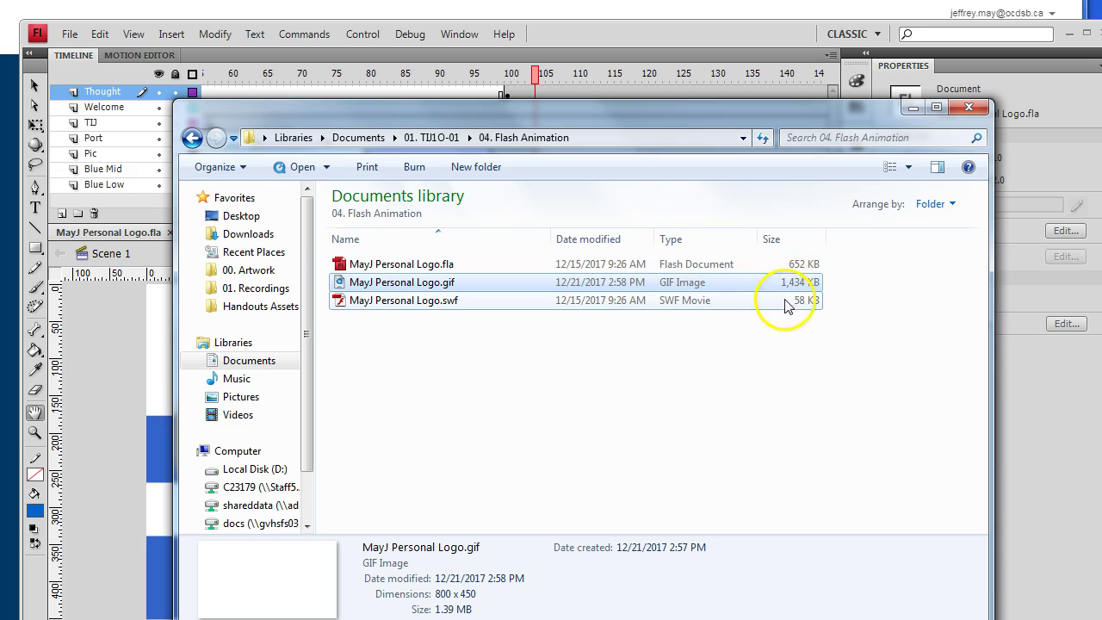
pyautogui.moveTo(689, 139); pyautogui.dragTo(1081, 310)
pyautogui.moveTo(782, 290); pyautogui.dragTo(745, 262)
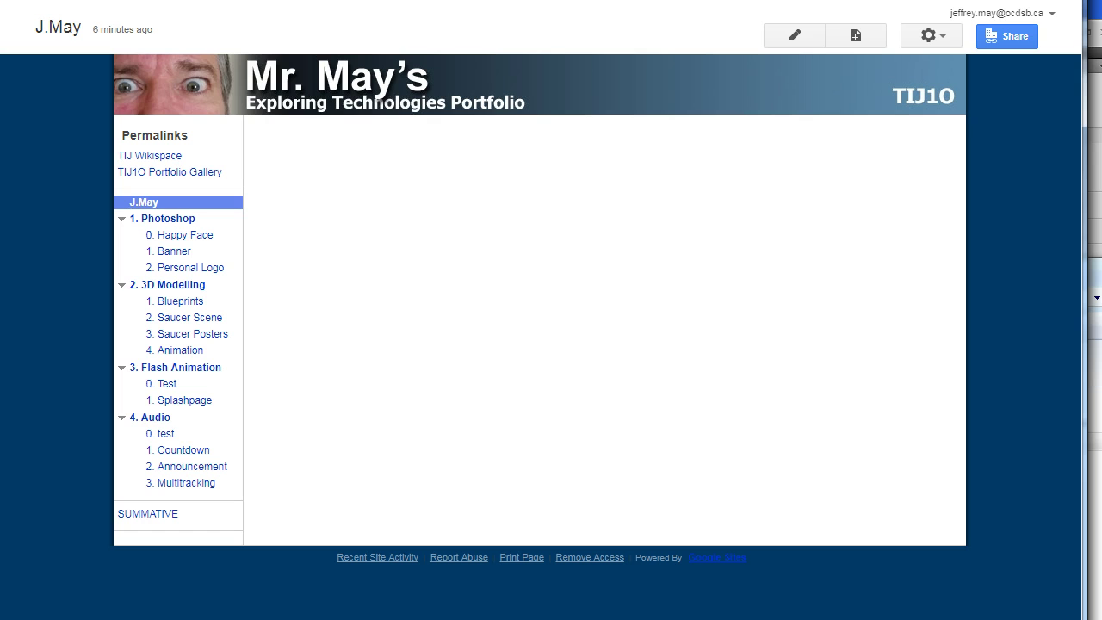
# - Put the portfolio home page into edit mode and look over the Insert > Drive options
pyautogui.click(806, 38)
pyautogui.click(49, 55)
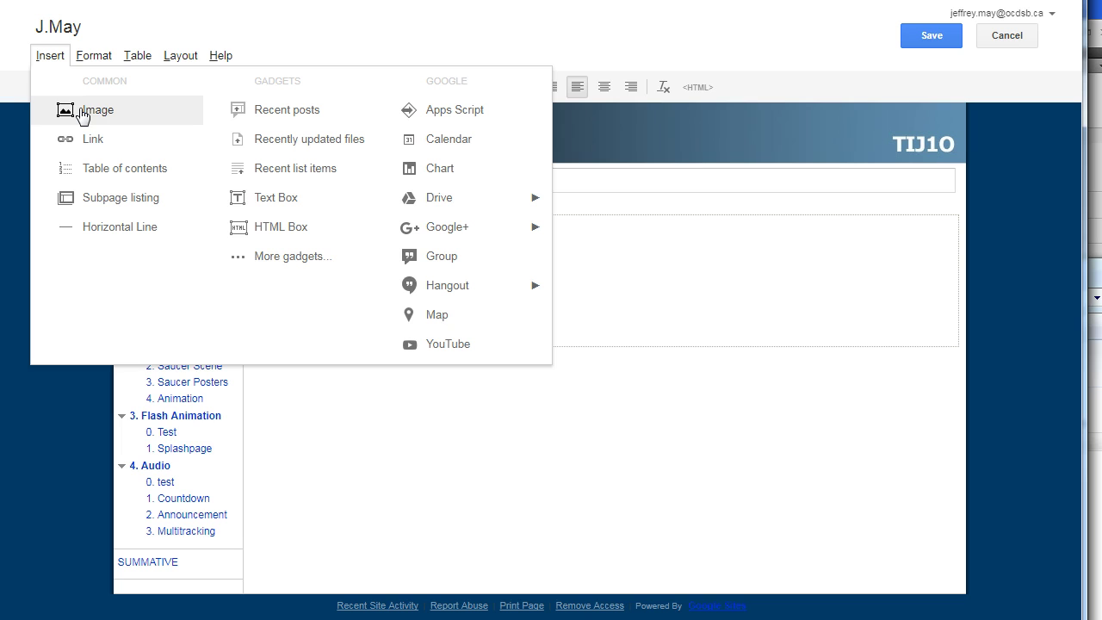
pyautogui.moveTo(457, 195)
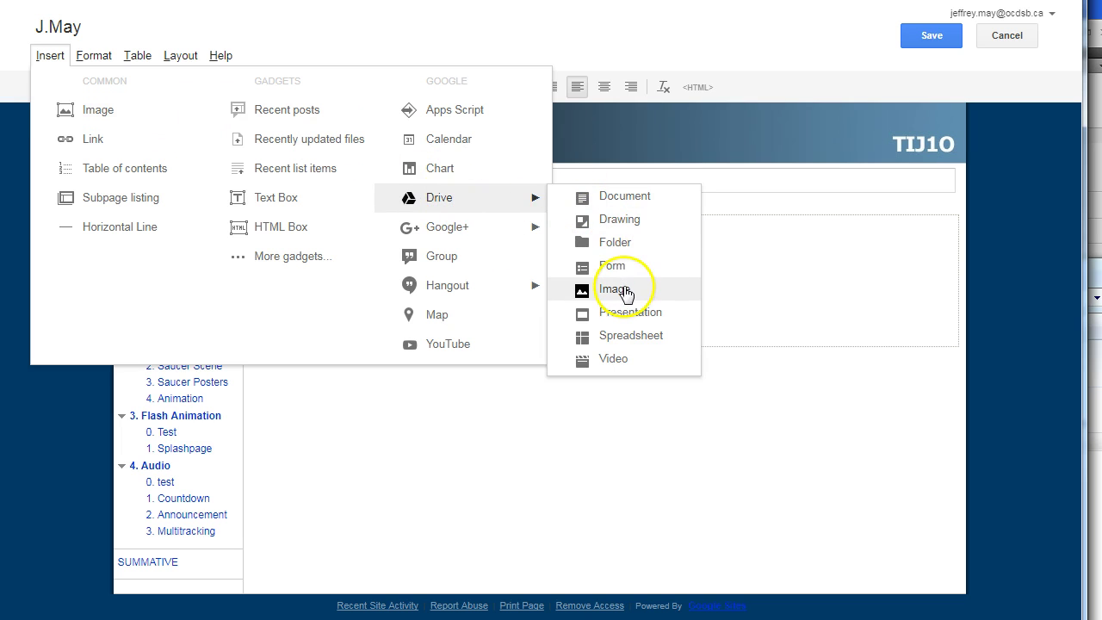
pyautogui.click(1008, 231)
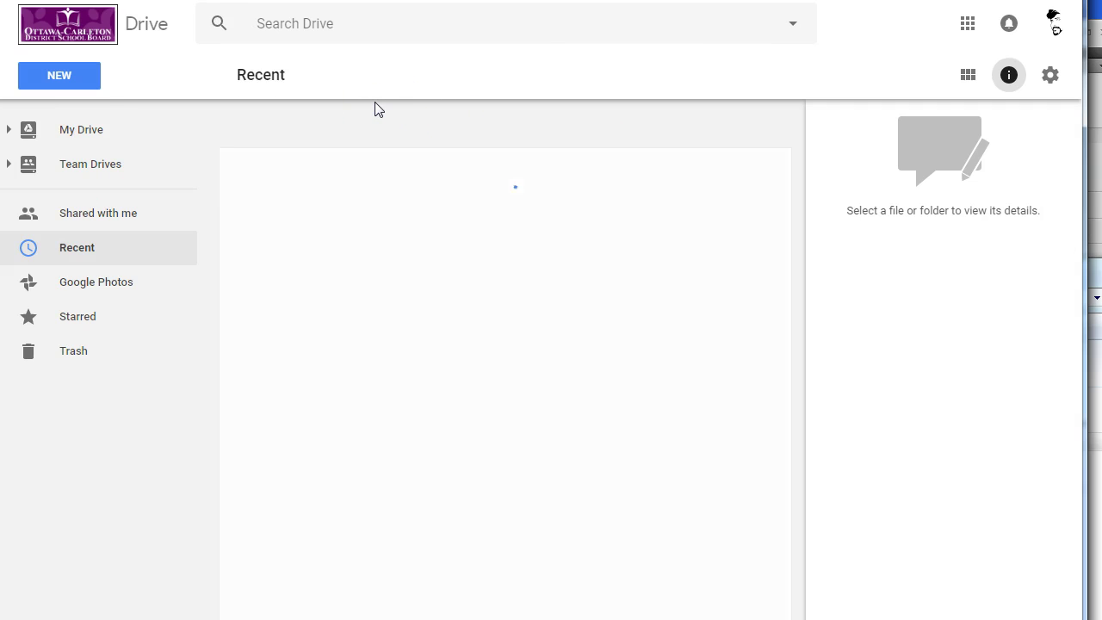
# - In My Drive, scroll down and select the Shared With Linkholders folder
pyautogui.click(75, 138)
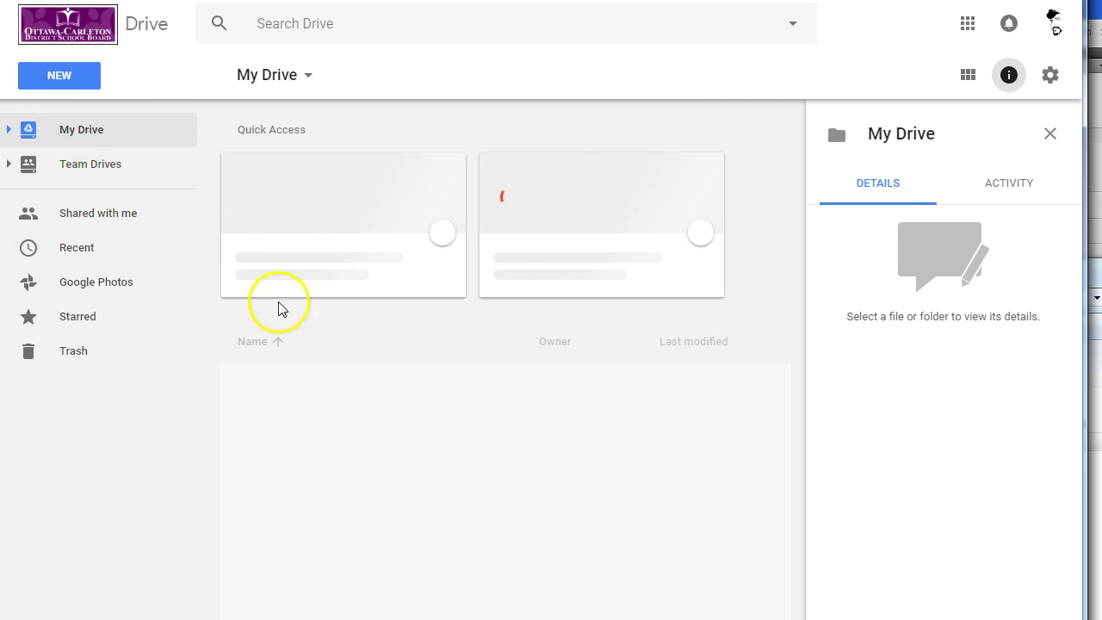
pyautogui.moveTo(786, 410); pyautogui.dragTo(762, 372)
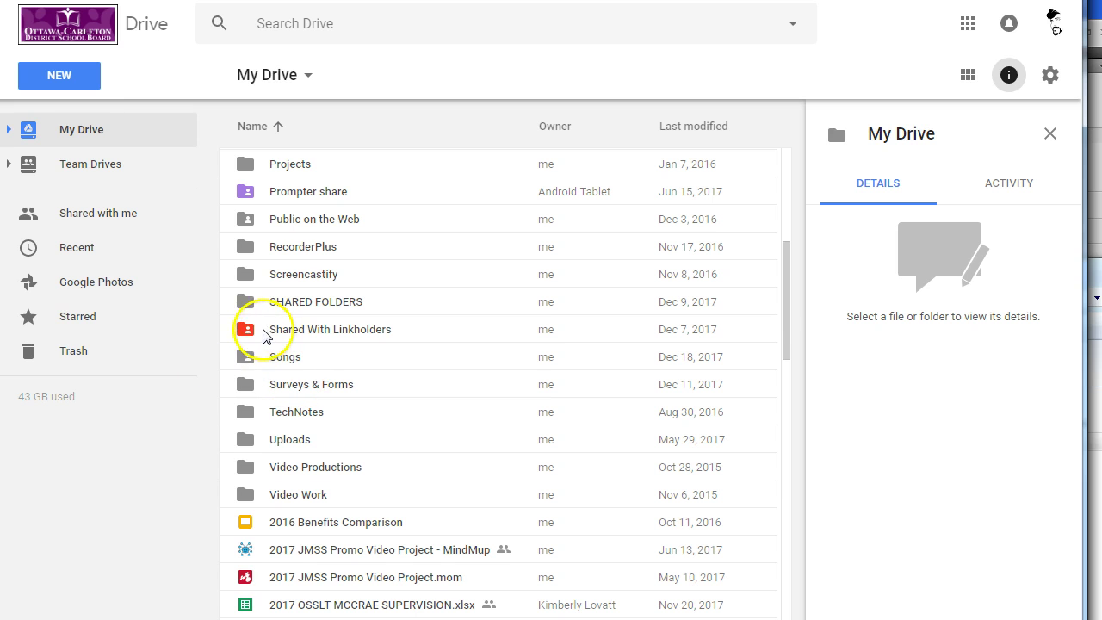
pyautogui.click(254, 334)
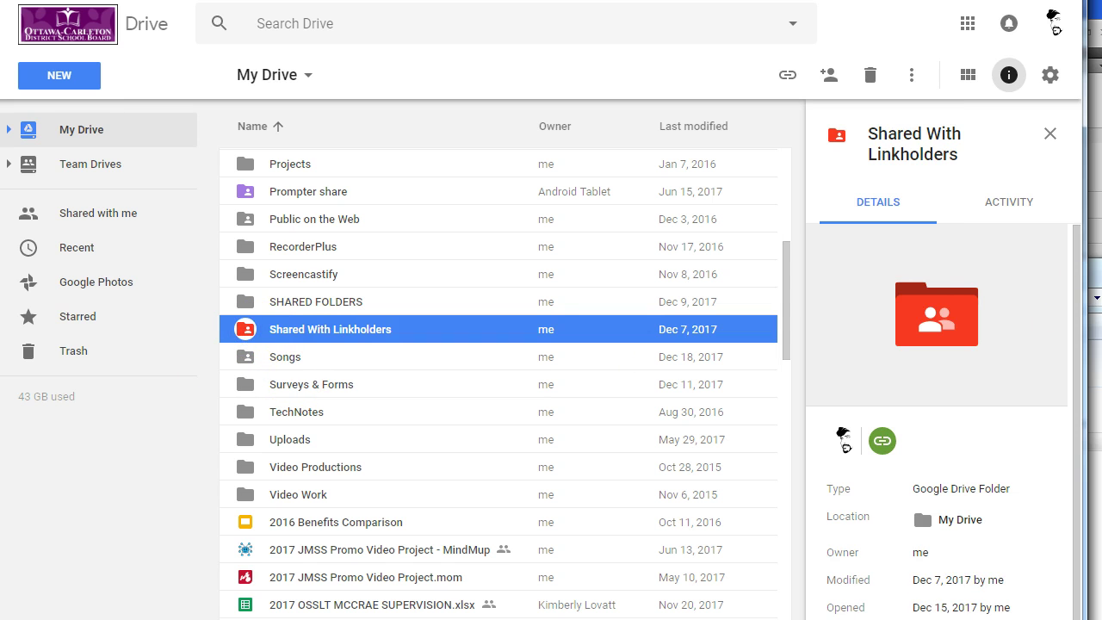
# - Select MayJ Personal Logo.gif in the Explorer window, then bring Drive back in front
pyautogui.hotkey('alt', 'Tab')
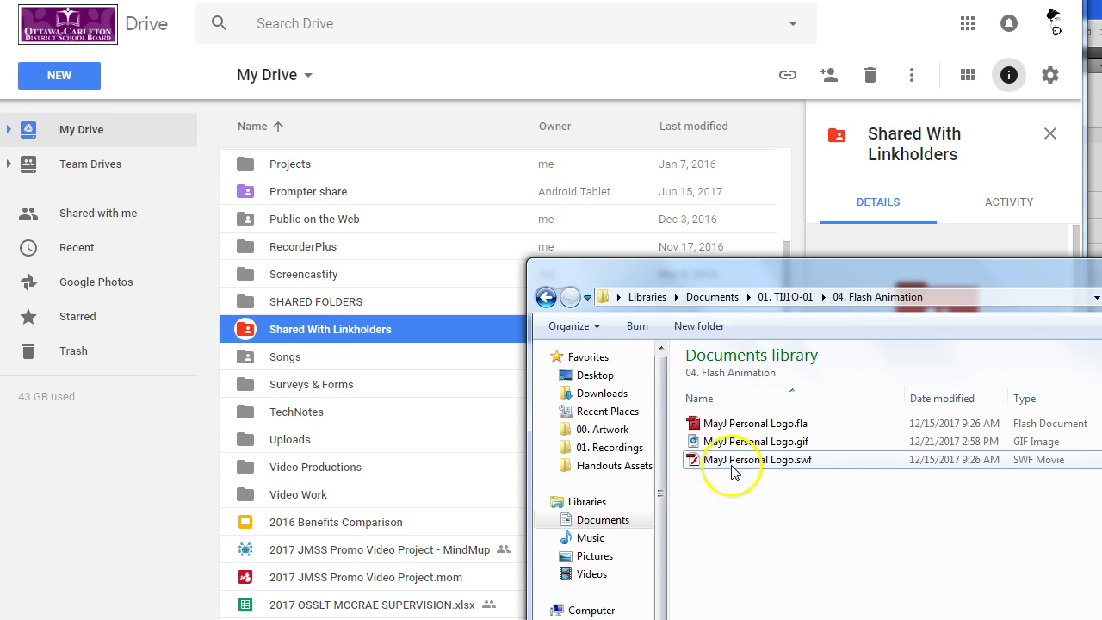
pyautogui.click(733, 450)
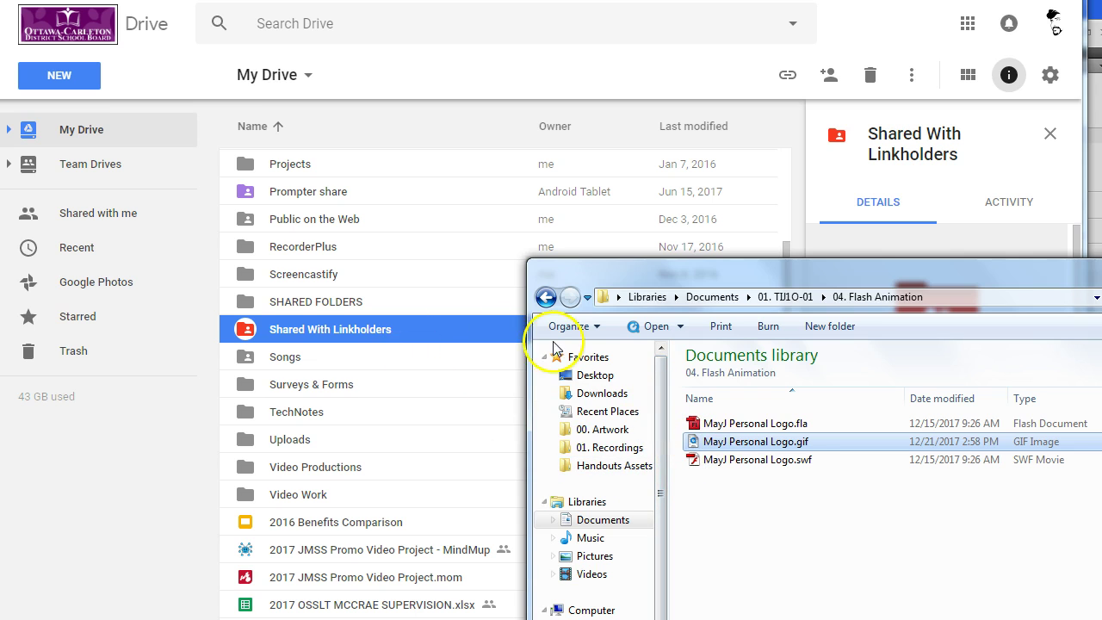
pyautogui.click(290, 333)
# - Open Shared With Linkholders and verify its sharing is 'Anyone who has the link can view'
pyautogui.doubleClick(290, 334)
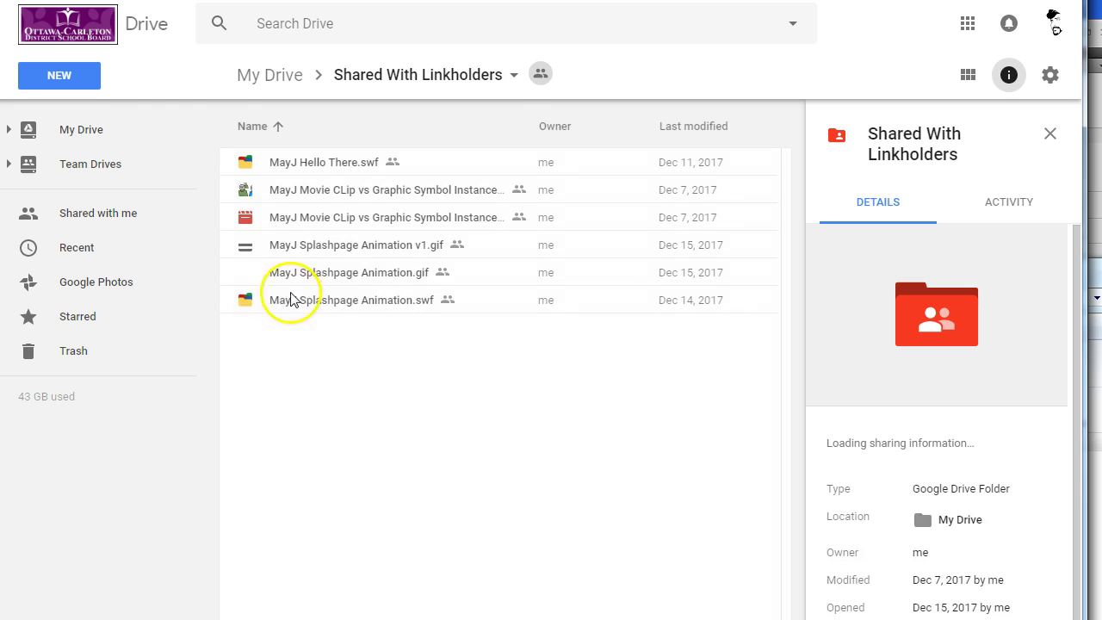
pyautogui.click(540, 73)
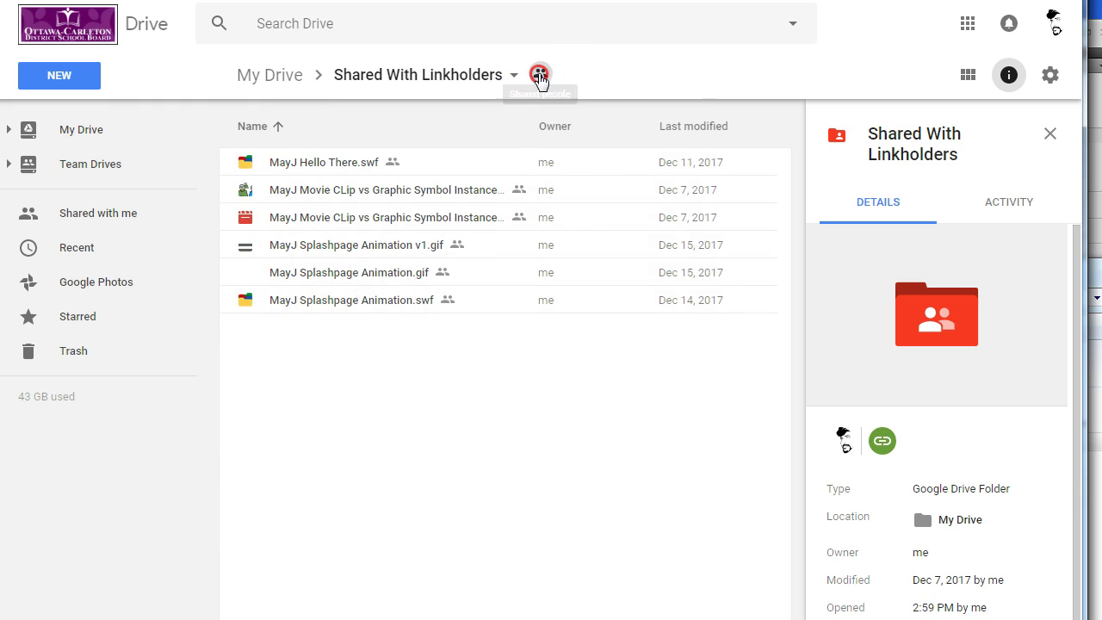
pyautogui.click(479, 77)
pyautogui.click(421, 186)
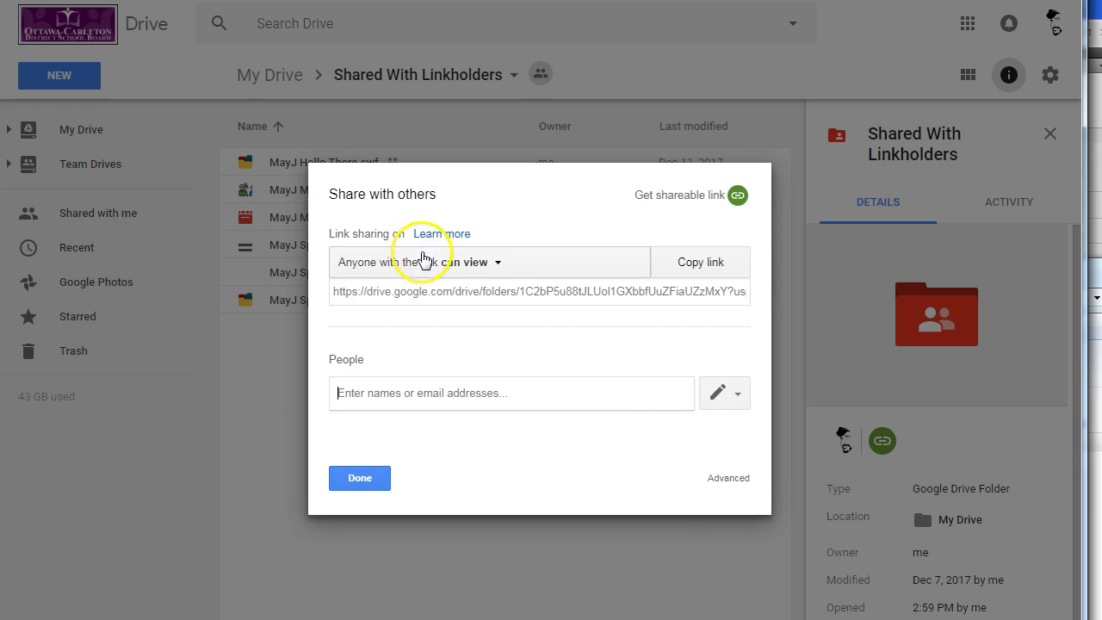
pyautogui.click(745, 488)
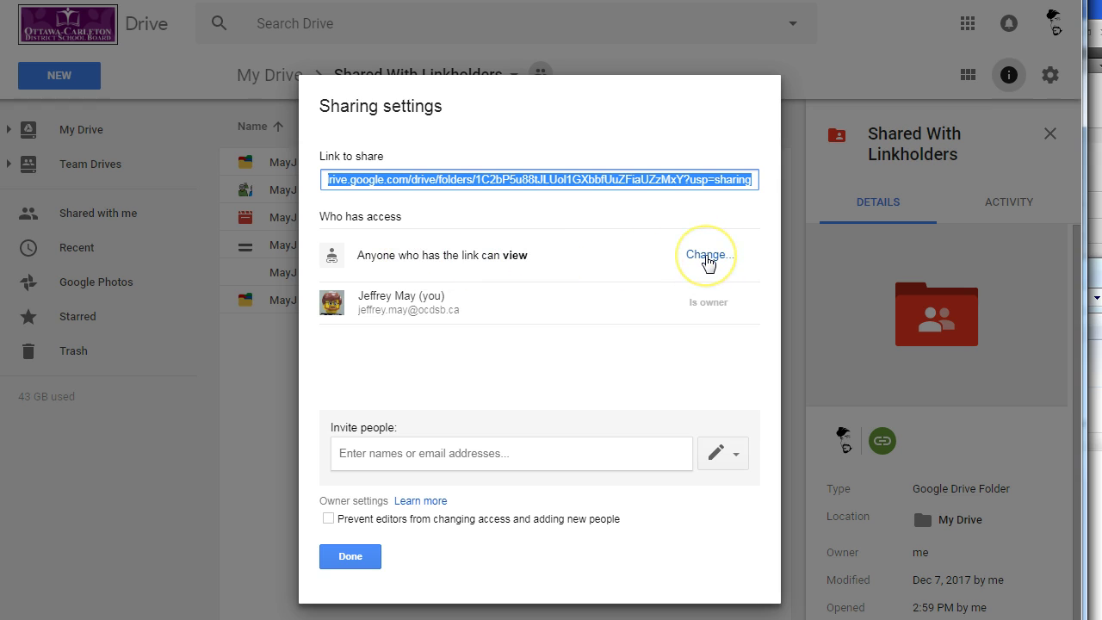
pyautogui.click(360, 556)
# - Drag MayJ Personal Logo.gif from Explorer into the open Shared With Linkholders folder to upload it
pyautogui.hotkey('alt', 'Tab')
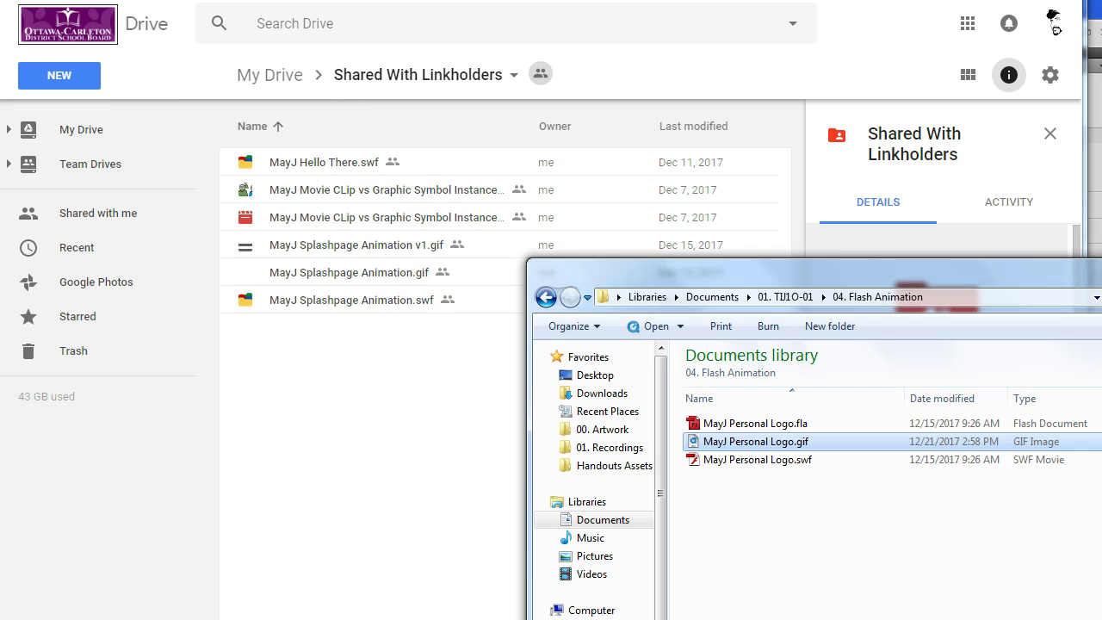
pyautogui.moveTo(879, 280); pyautogui.dragTo(944, 313)
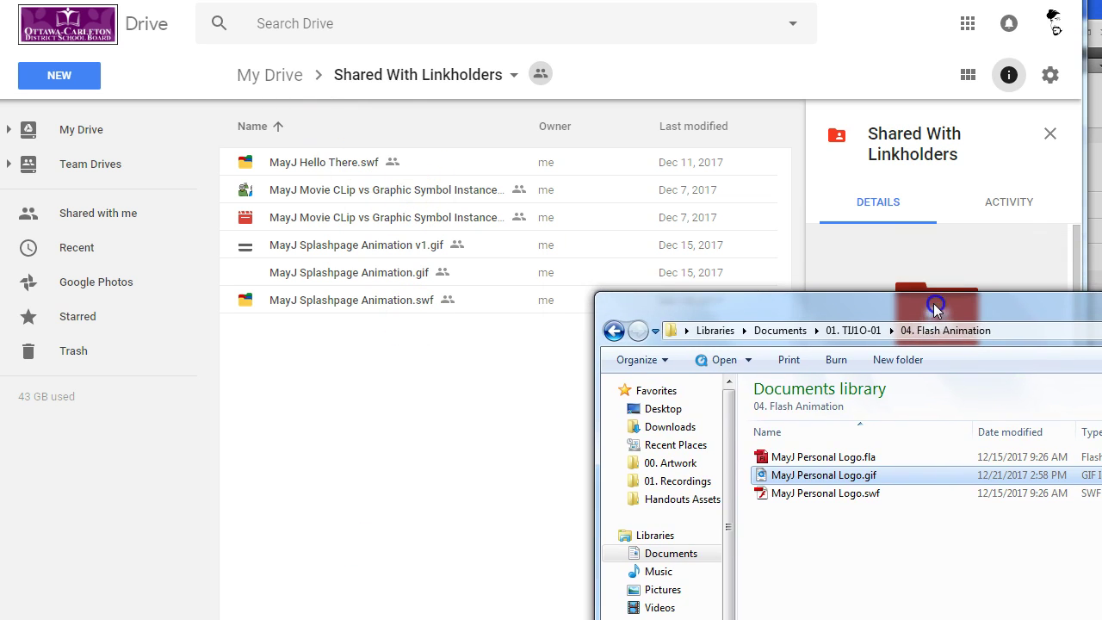
pyautogui.moveTo(763, 476); pyautogui.dragTo(409, 433)
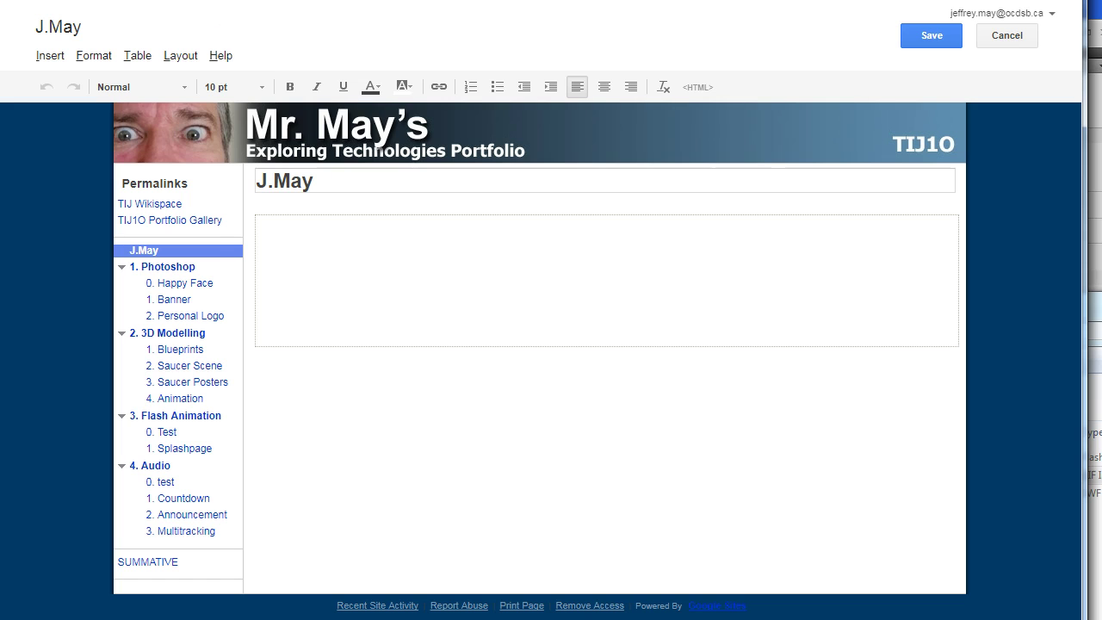
# - Choose Insert > Drive > Image on the J.May page
pyautogui.click(47, 59)
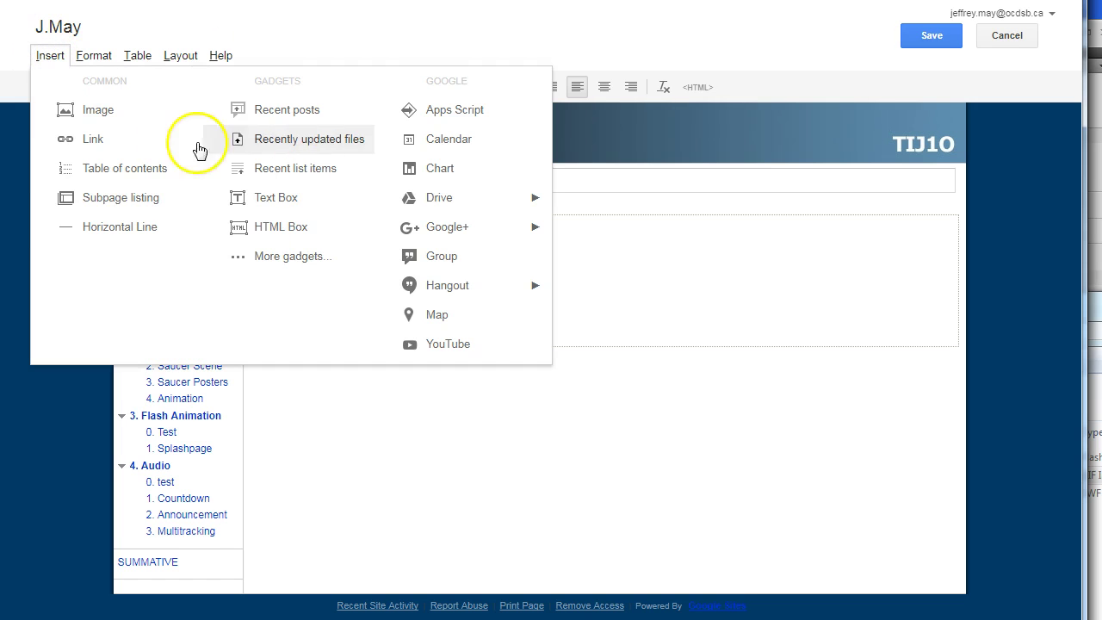
pyautogui.moveTo(427, 202)
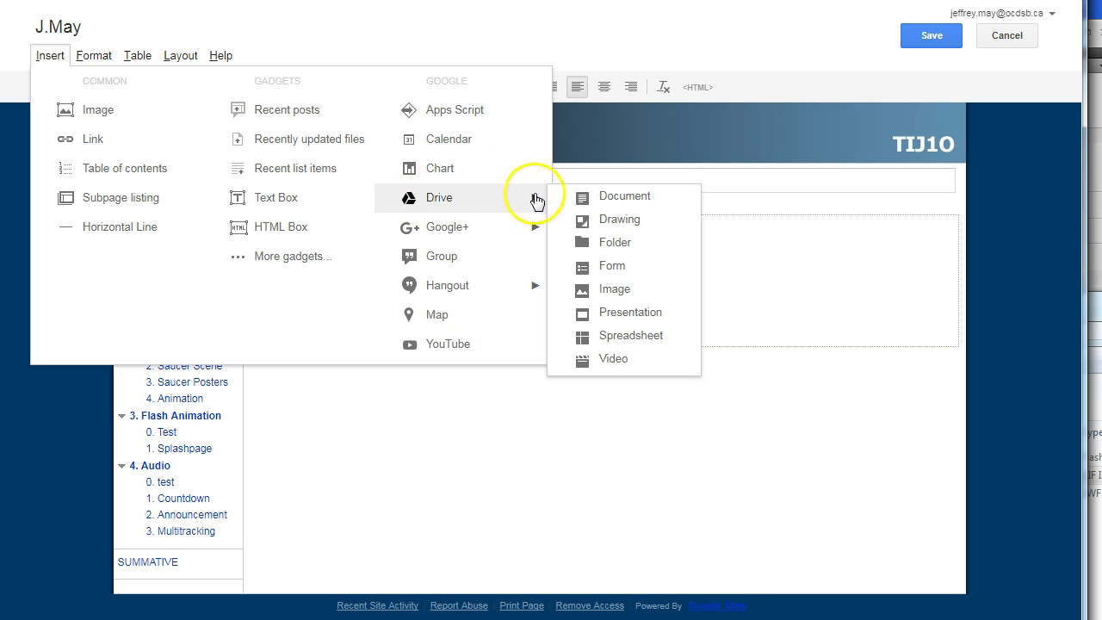
pyautogui.click(616, 295)
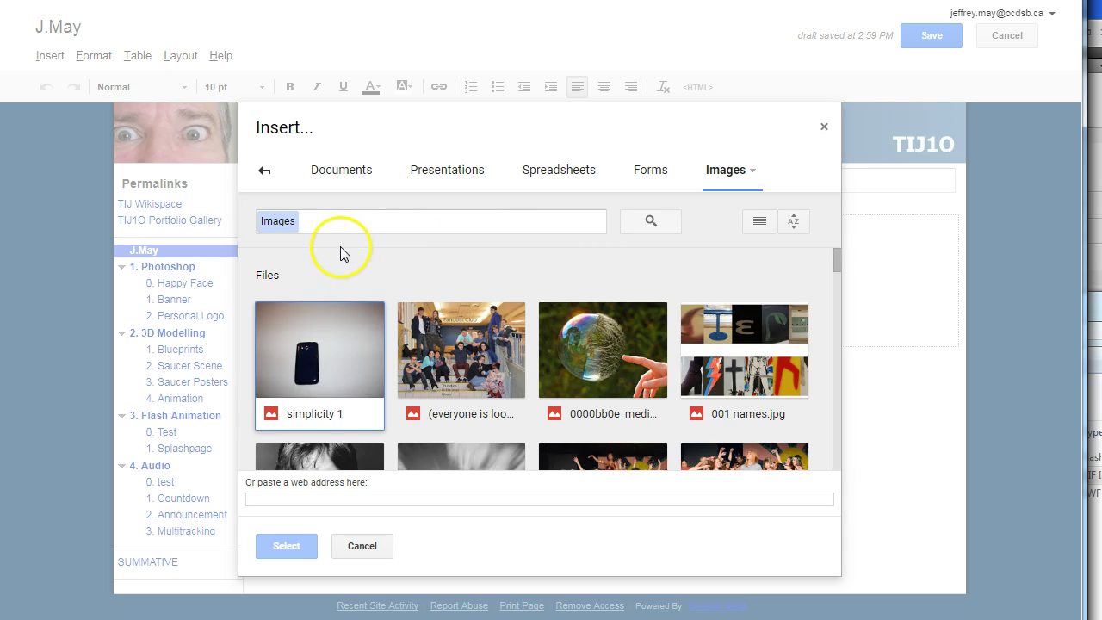
# - Search the Drive images for 'personal' and insert MayJ Personal Logo.gif into the J.May page
pyautogui.click(319, 221)
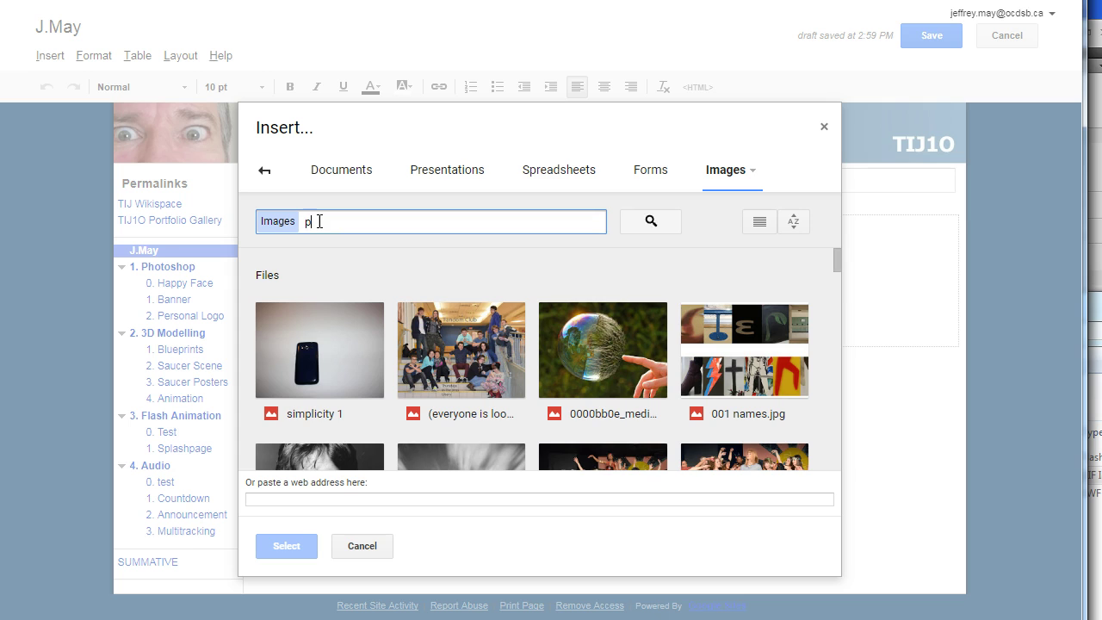
pyautogui.write('erso')
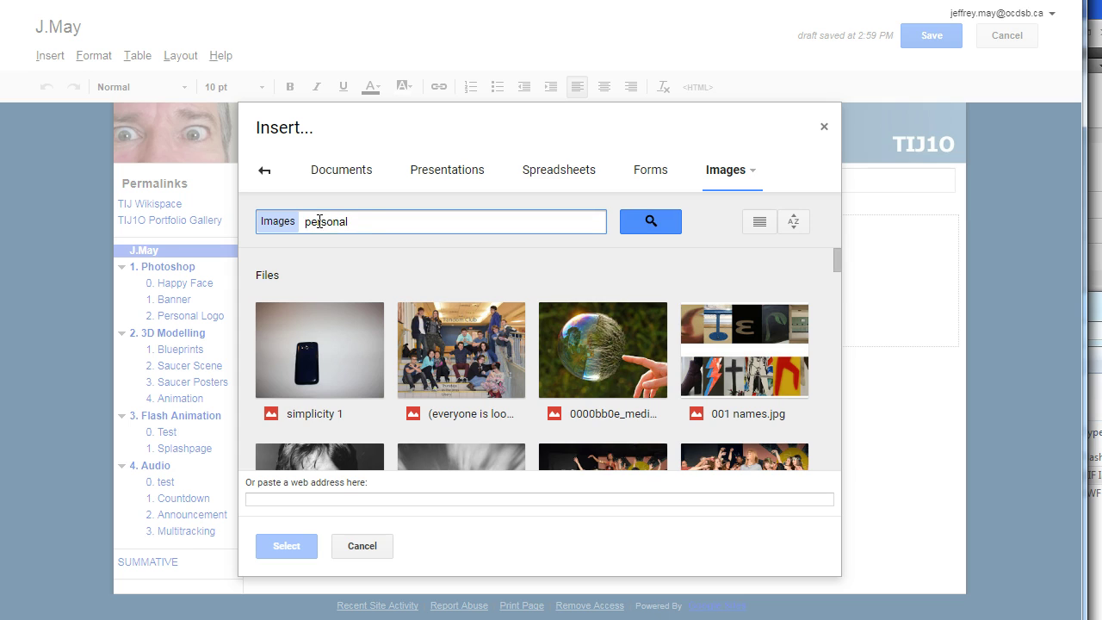
pyautogui.write('nal')
pyautogui.press('Return')
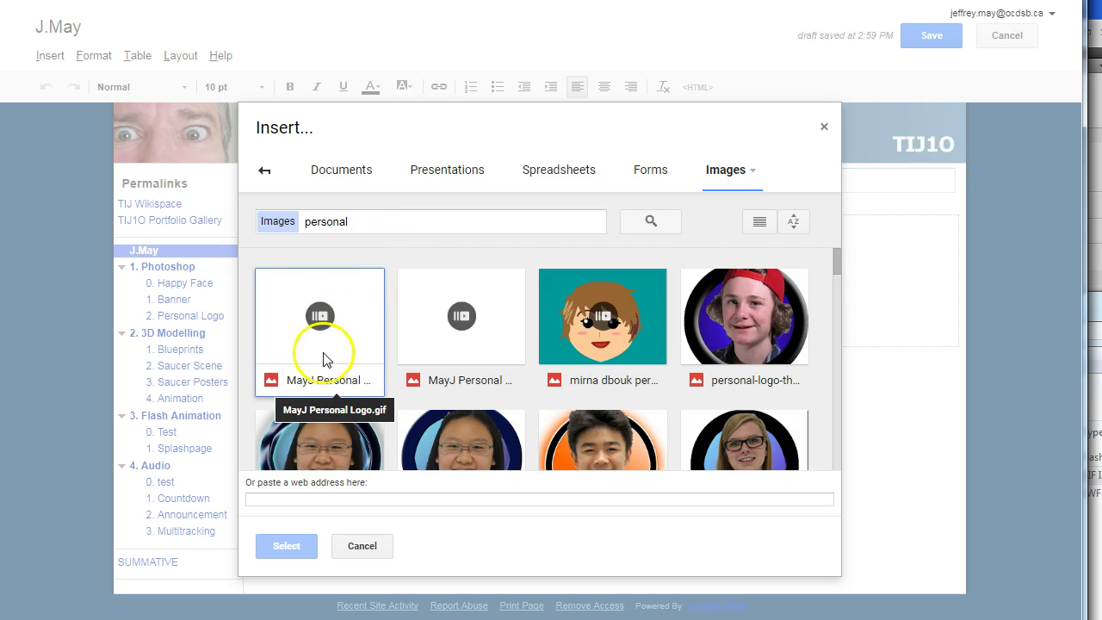
pyautogui.doubleClick(341, 334)
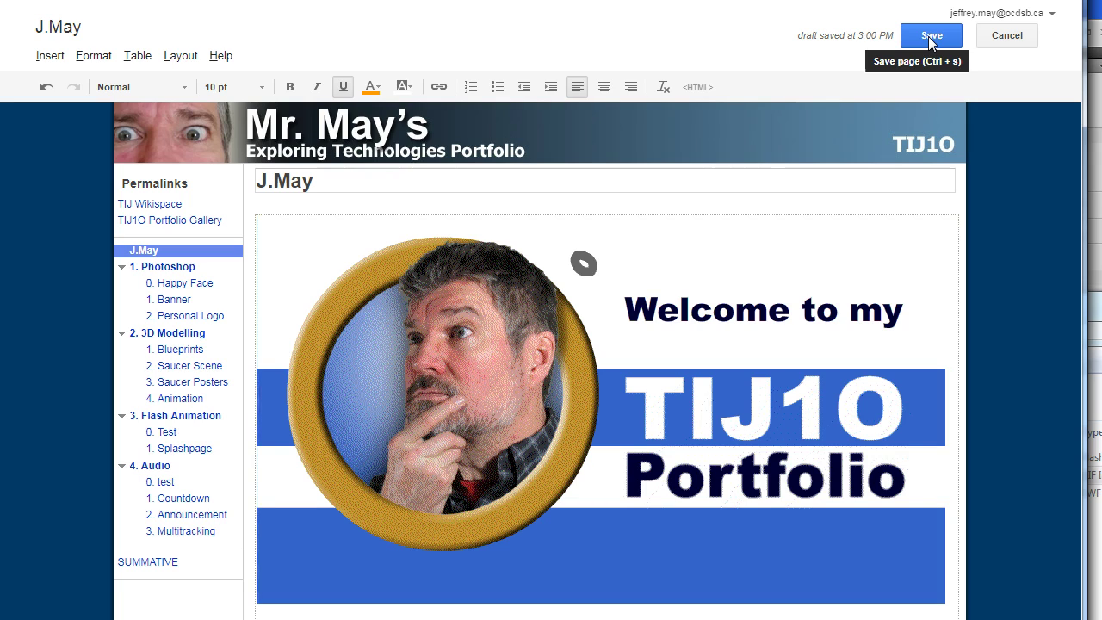
# - Save the J.May page, then return to MayJ Personal Logo.fla in Flash
pyautogui.click(931, 40)
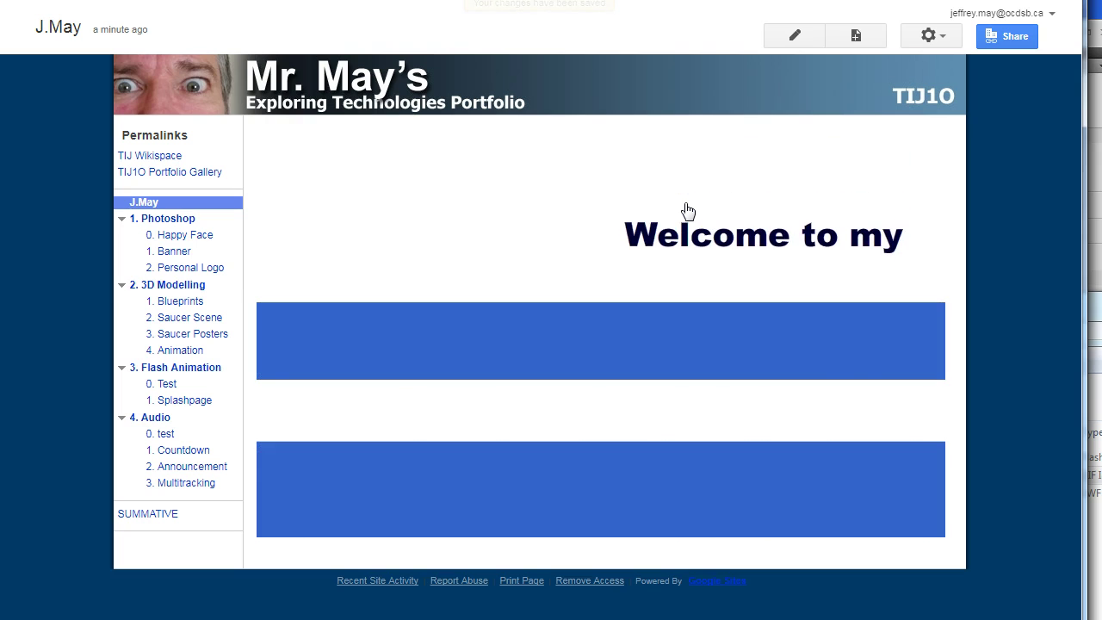
pyautogui.hotkey('alt', 'Tab')
pyautogui.hotkey('alt', 'Tab')
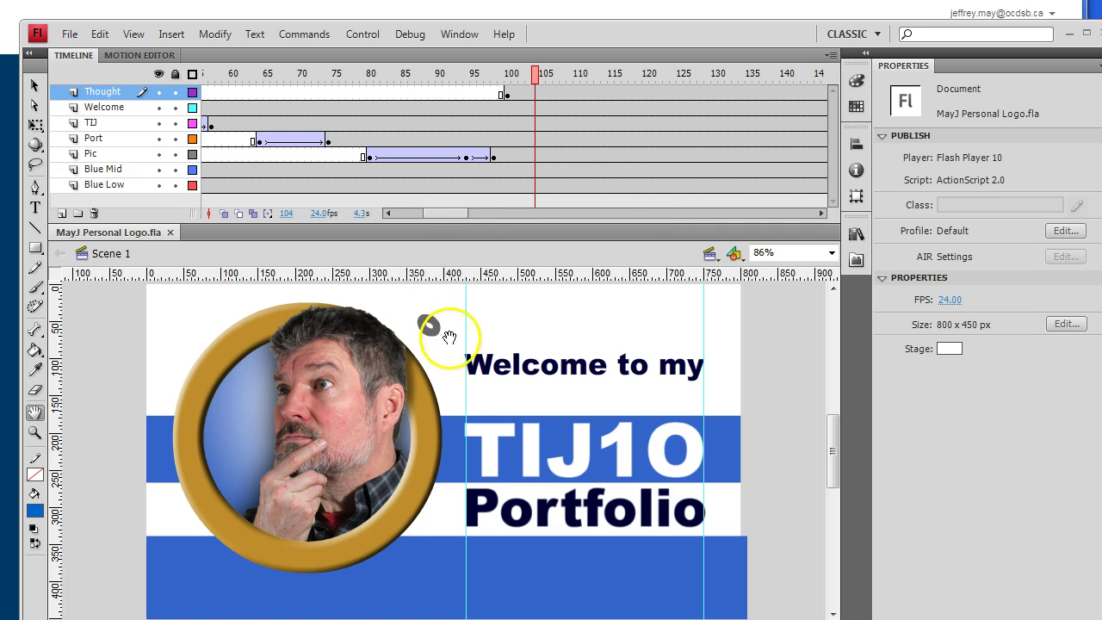
# - Open the Thought bubble clip to check its own frames, then return to Scene 1
pyautogui.click(35, 86)
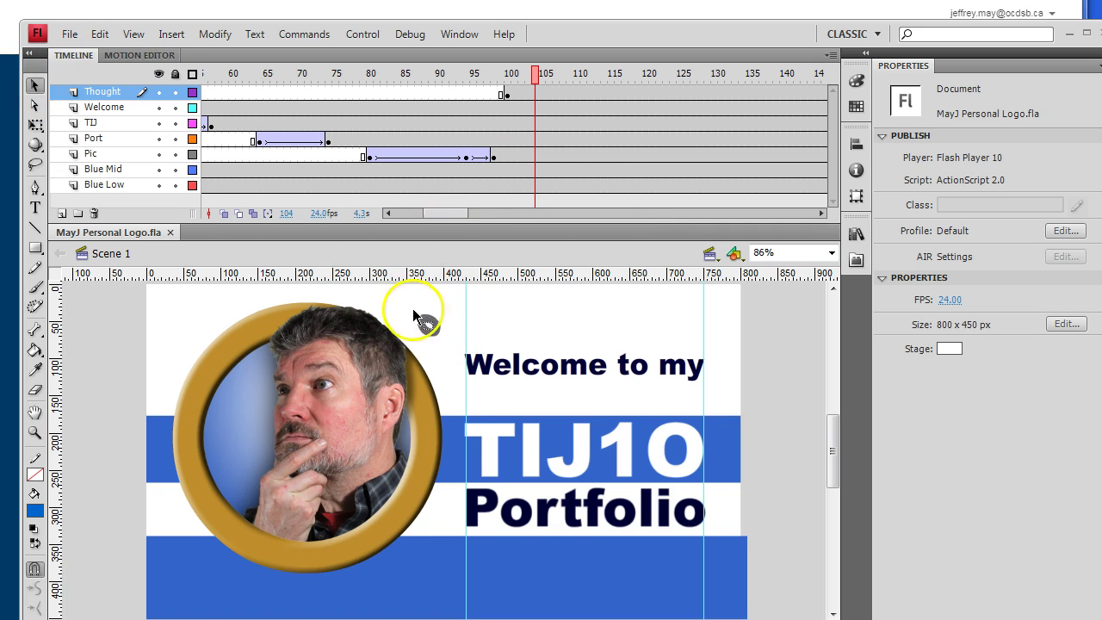
pyautogui.click(424, 325)
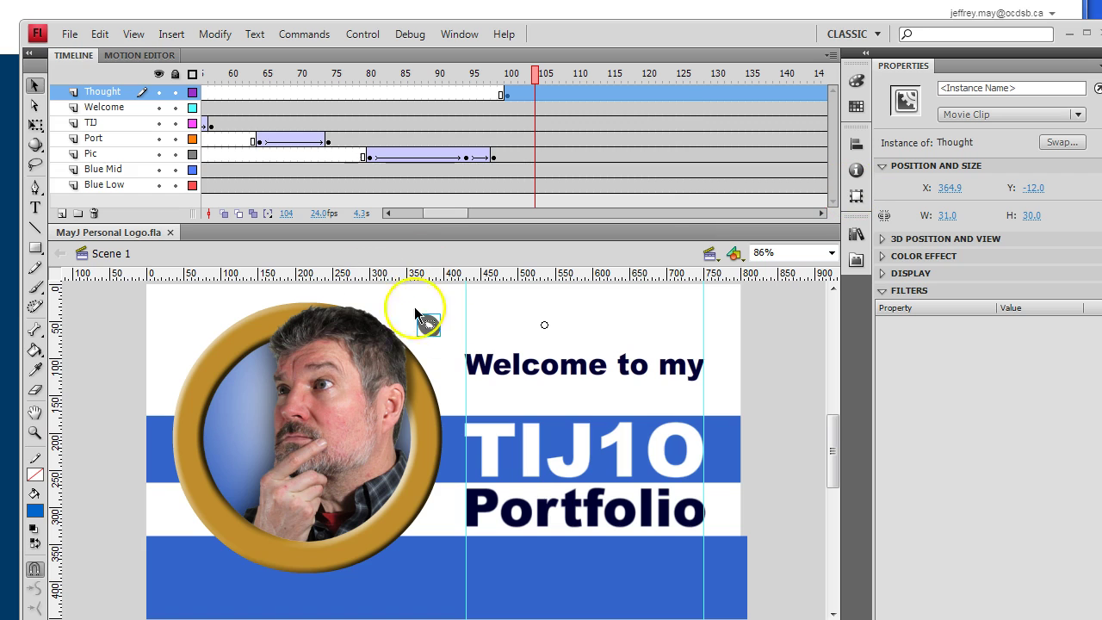
pyautogui.doubleClick(435, 319)
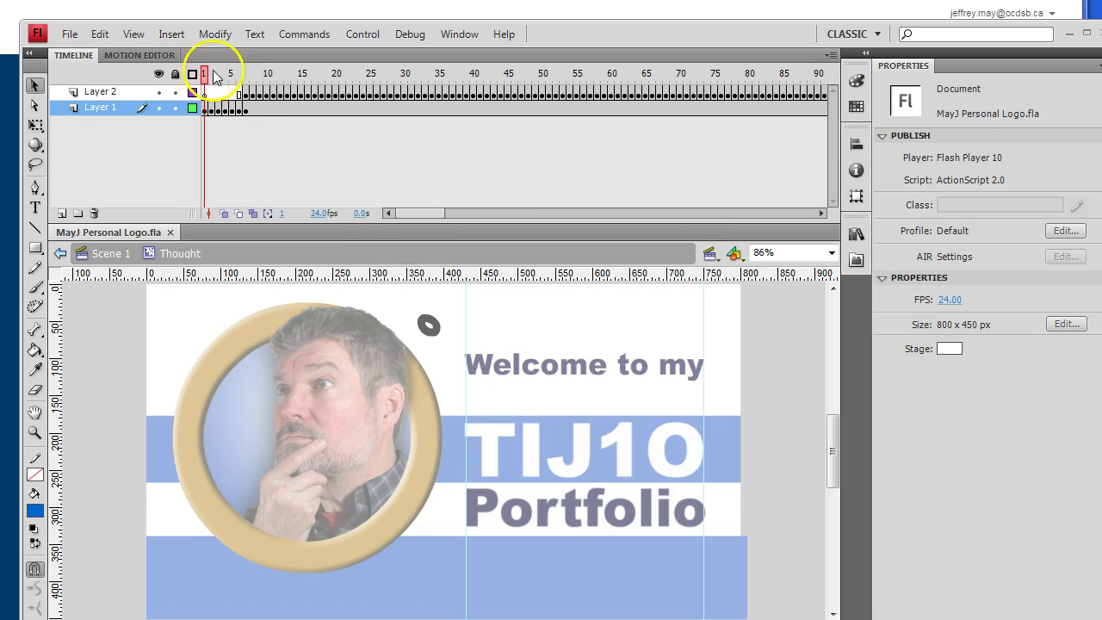
pyautogui.moveTo(198, 74); pyautogui.dragTo(226, 74)
pyautogui.click(133, 252)
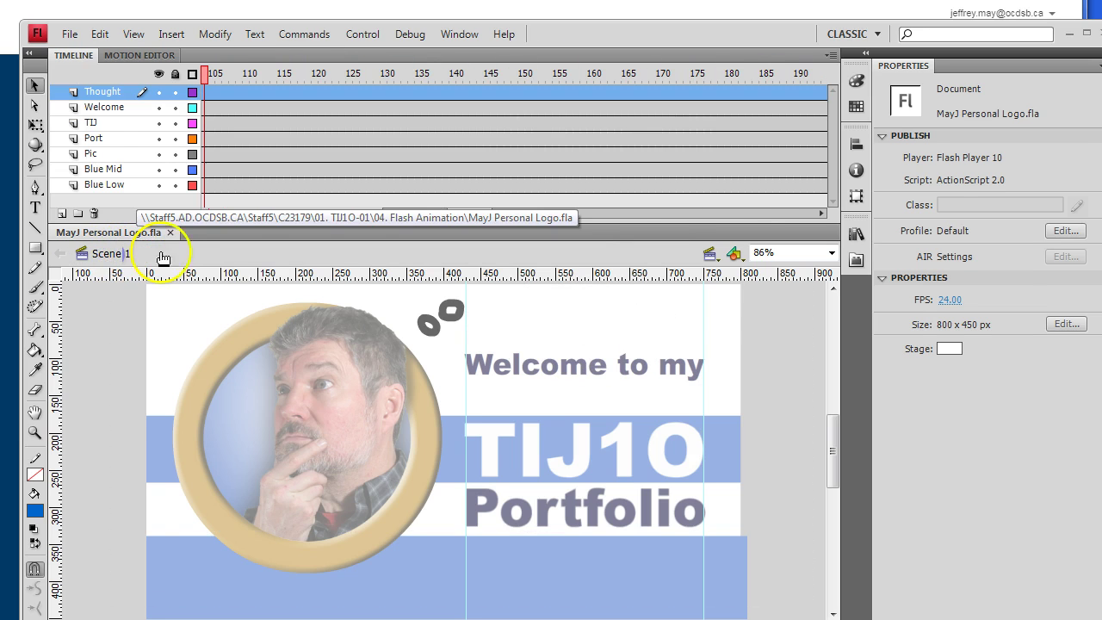
# - Change the Thought instance type from Movie Clip to Graphic and preview it at frame 59
pyautogui.click(433, 325)
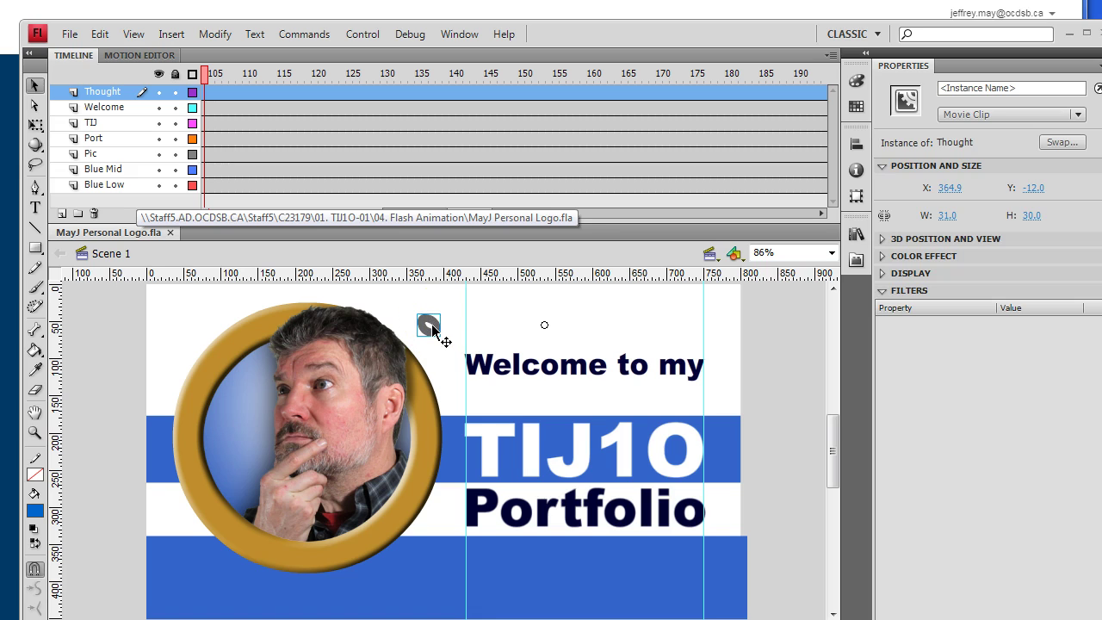
pyautogui.click(431, 328)
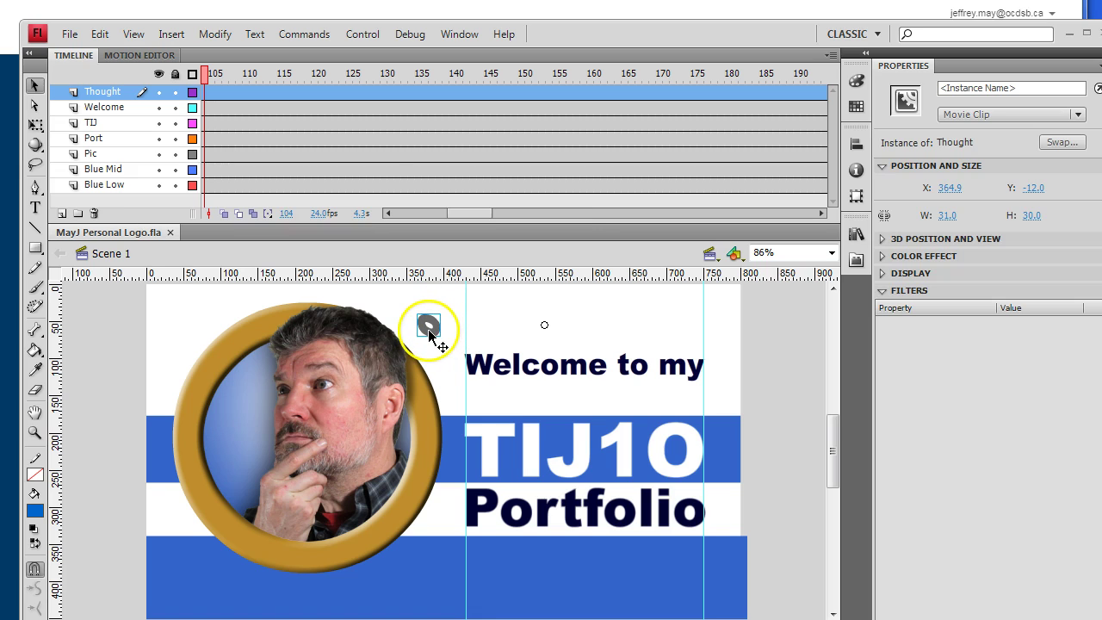
pyautogui.click(1009, 114)
pyautogui.click(994, 175)
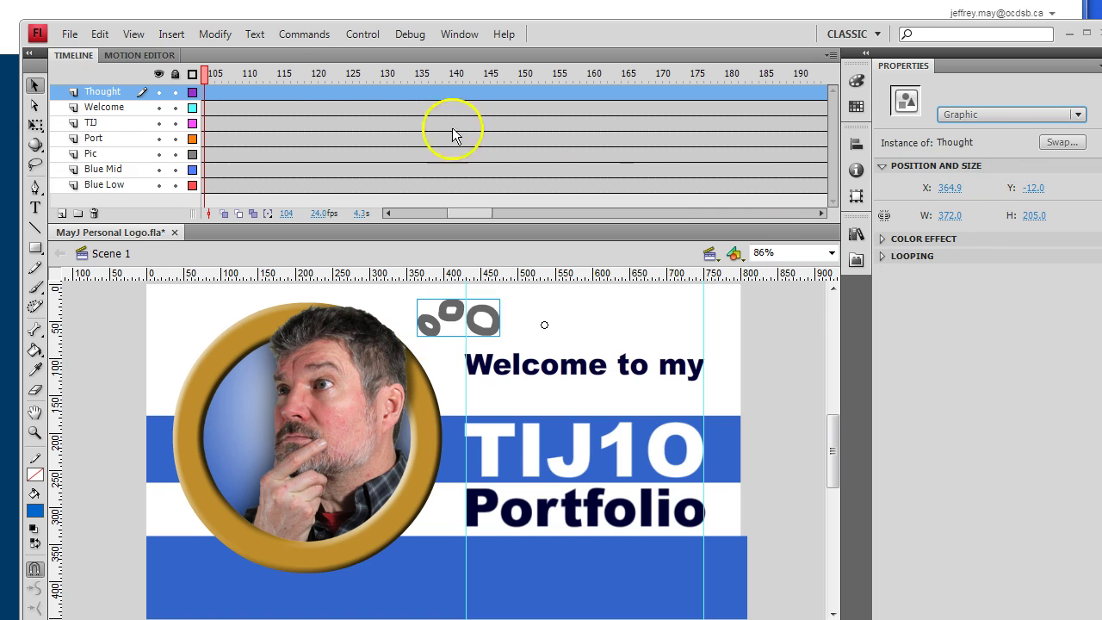
pyautogui.moveTo(283, 74); pyautogui.dragTo(480, 77)
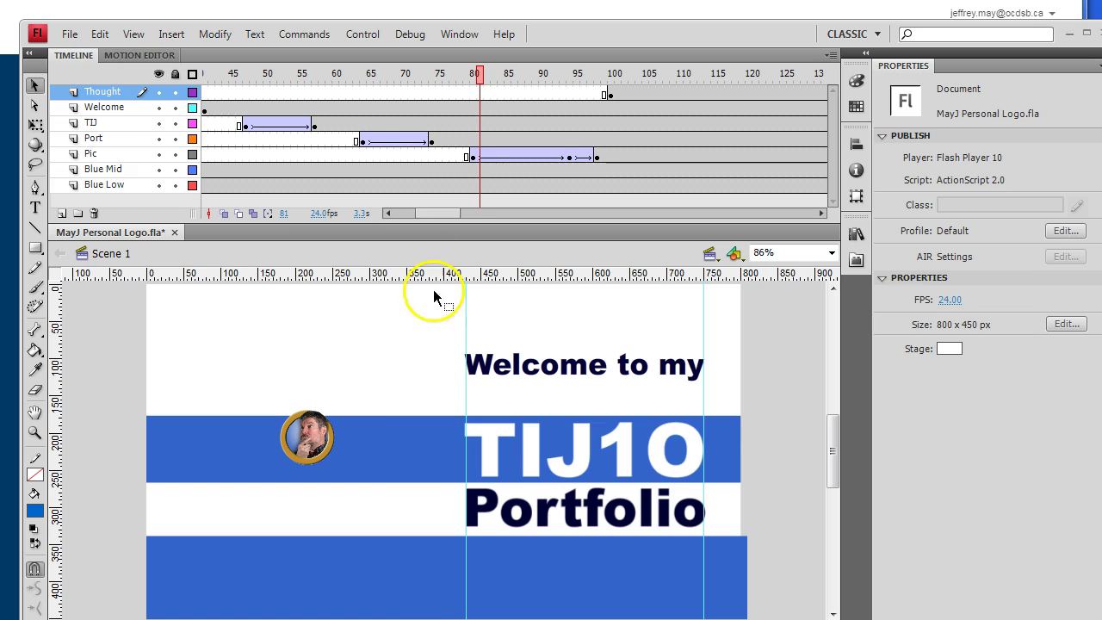
# - Export the movie over MayJ Personal Logo.gif, replacing it, with animation repetitions set to 1
pyautogui.click(69, 35)
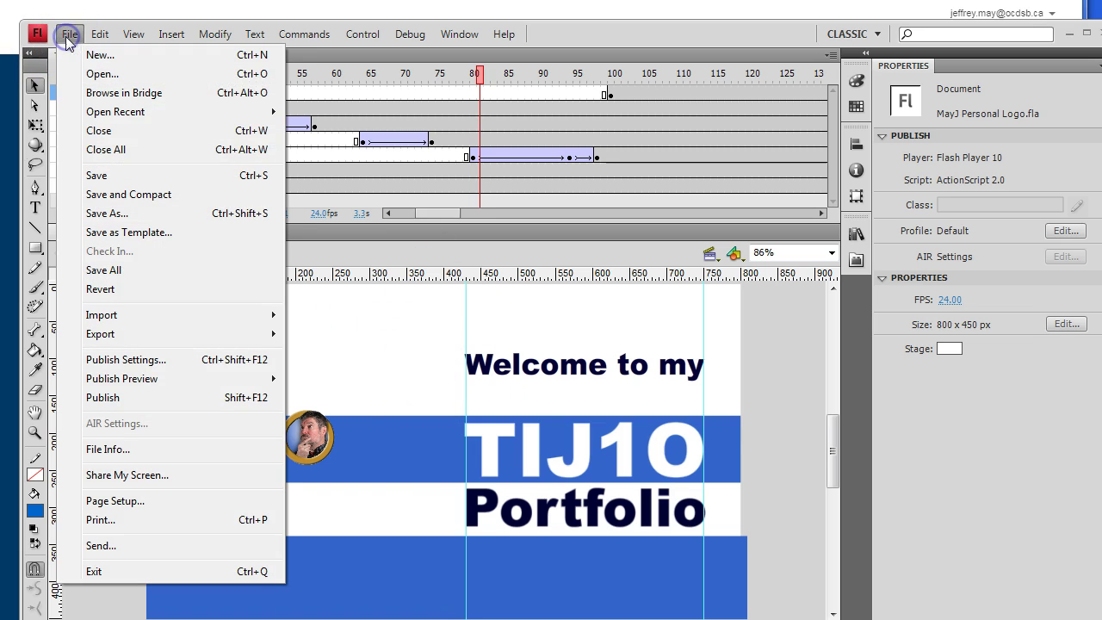
pyautogui.moveTo(111, 337)
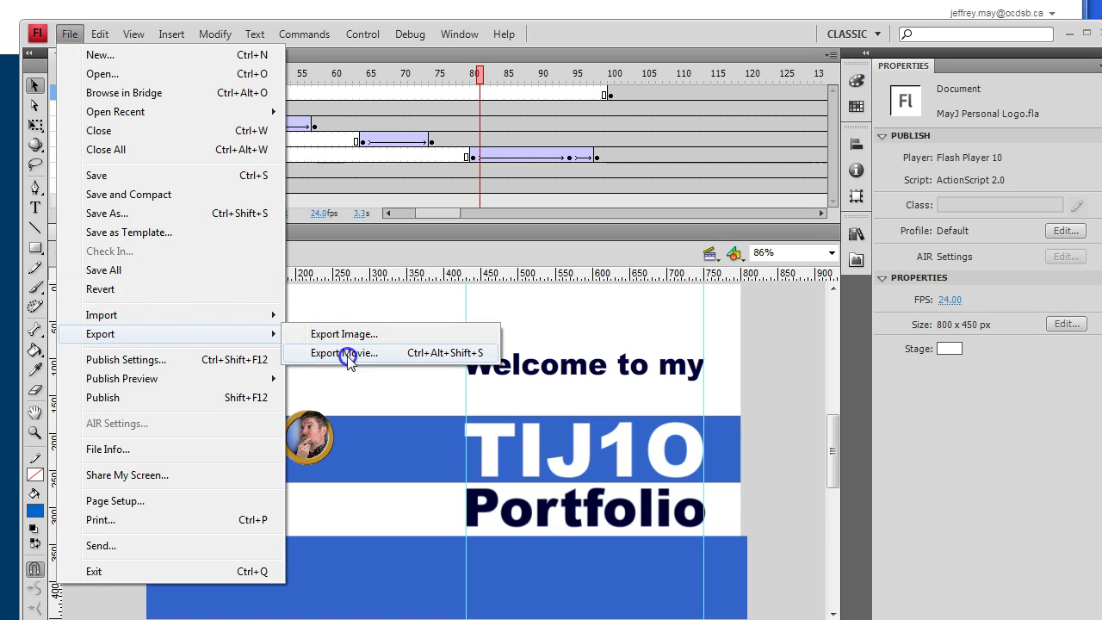
pyautogui.click(348, 360)
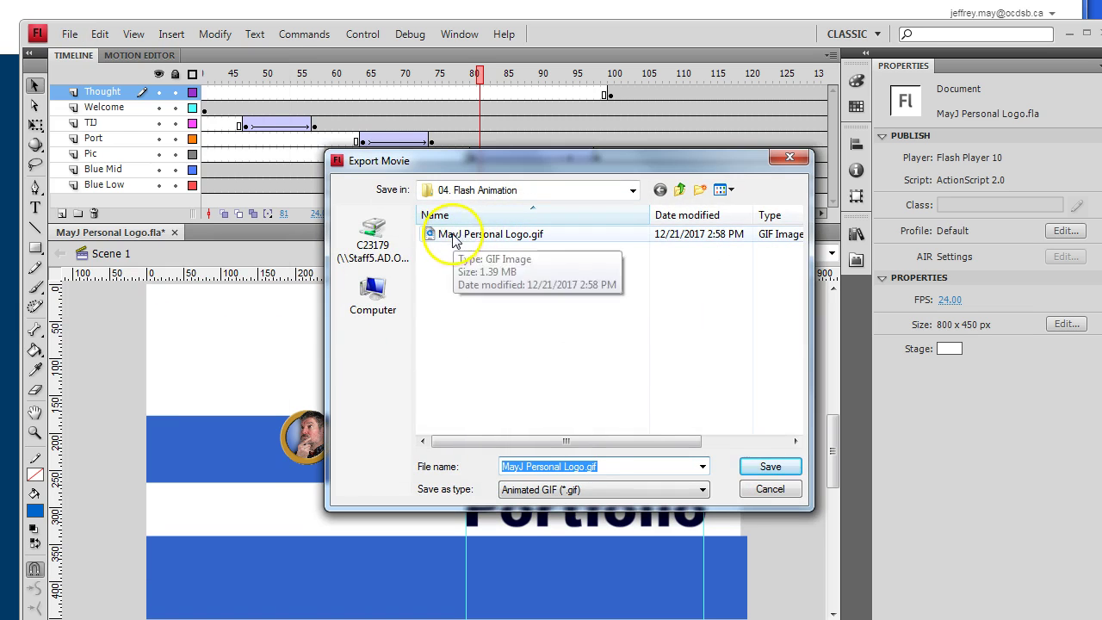
pyautogui.click(769, 468)
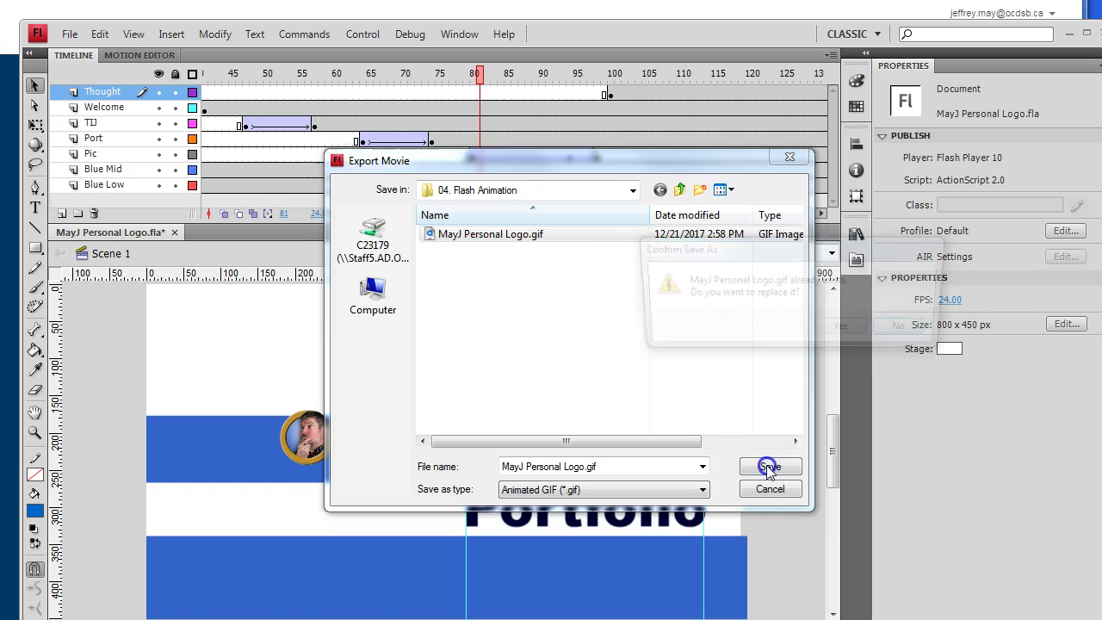
pyautogui.click(839, 326)
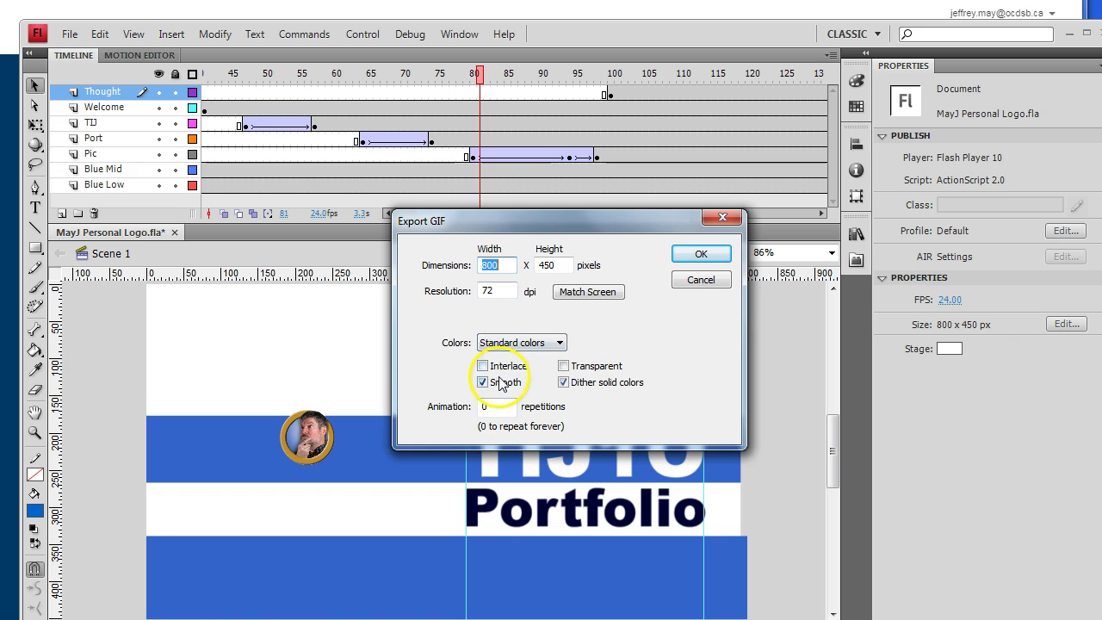
pyautogui.click(488, 406)
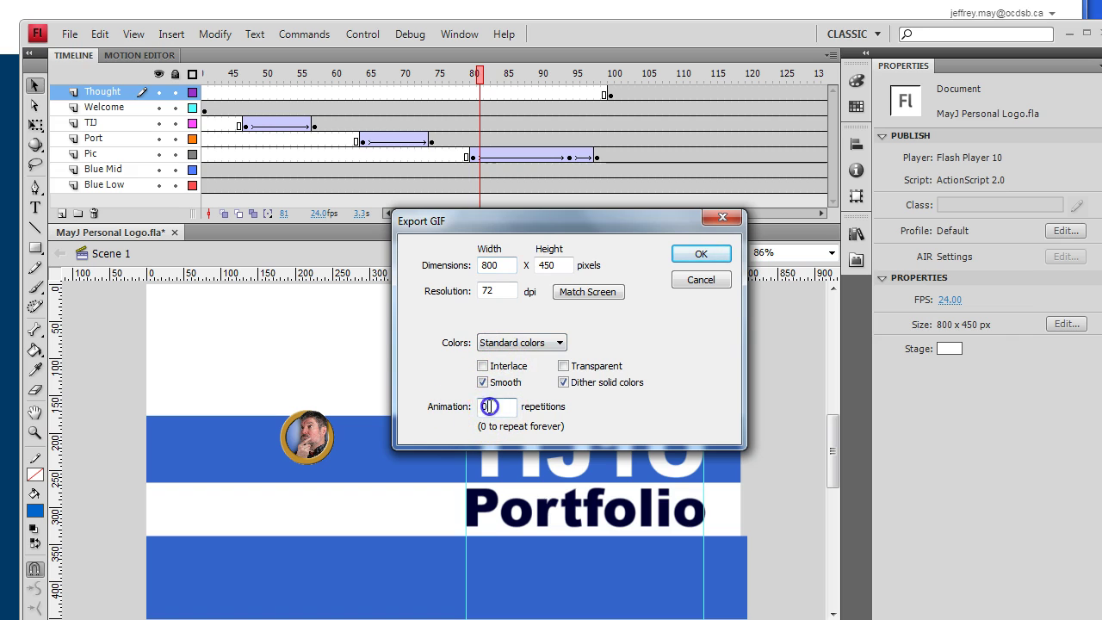
pyautogui.moveTo(480, 410); pyautogui.dragTo(509, 423)
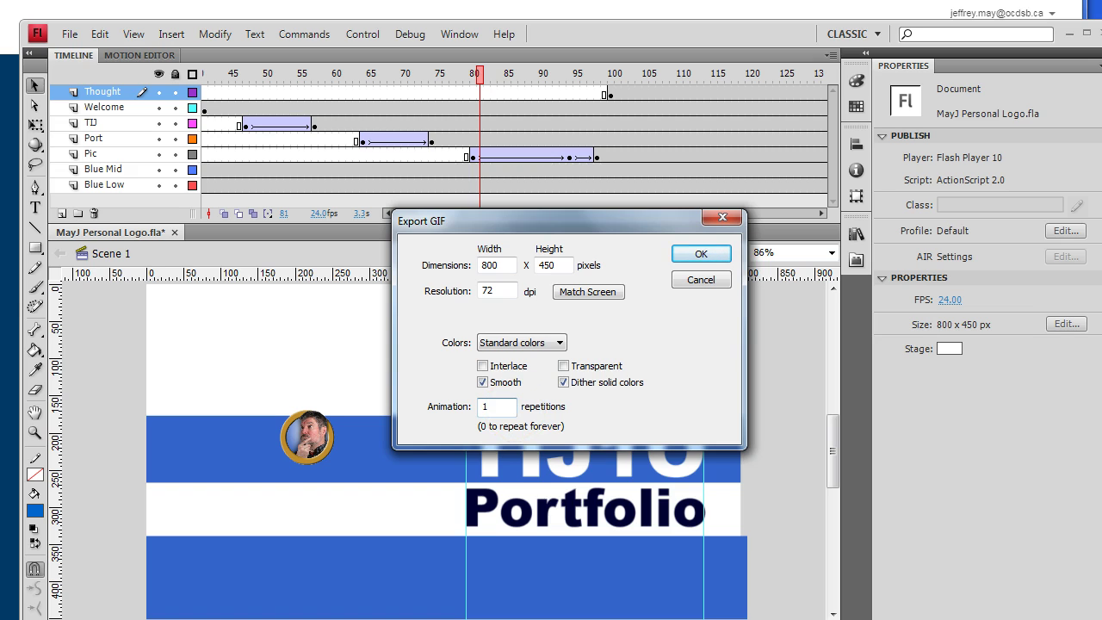
pyautogui.click(712, 254)
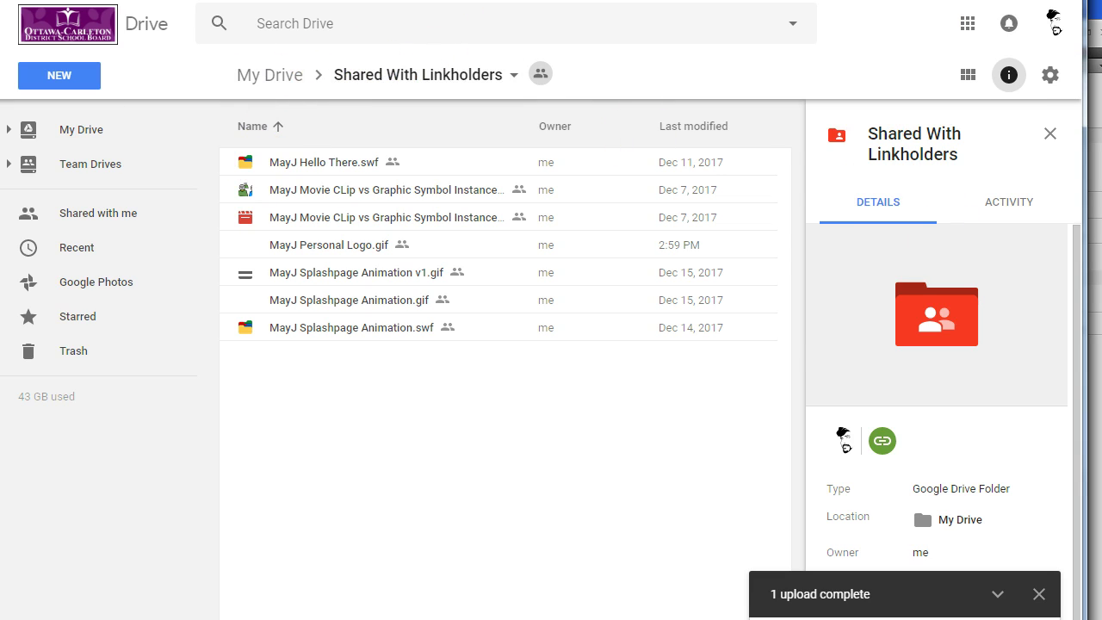
# - Drag MayJ Personal Logo.gif from 04. Flash Animation into Shared With Linkholders, creating version 2
pyautogui.hotkey('alt', 'Tab')
pyautogui.moveTo(825, 477); pyautogui.dragTo(837, 504)
pyautogui.click(836, 496)
pyautogui.click(829, 481)
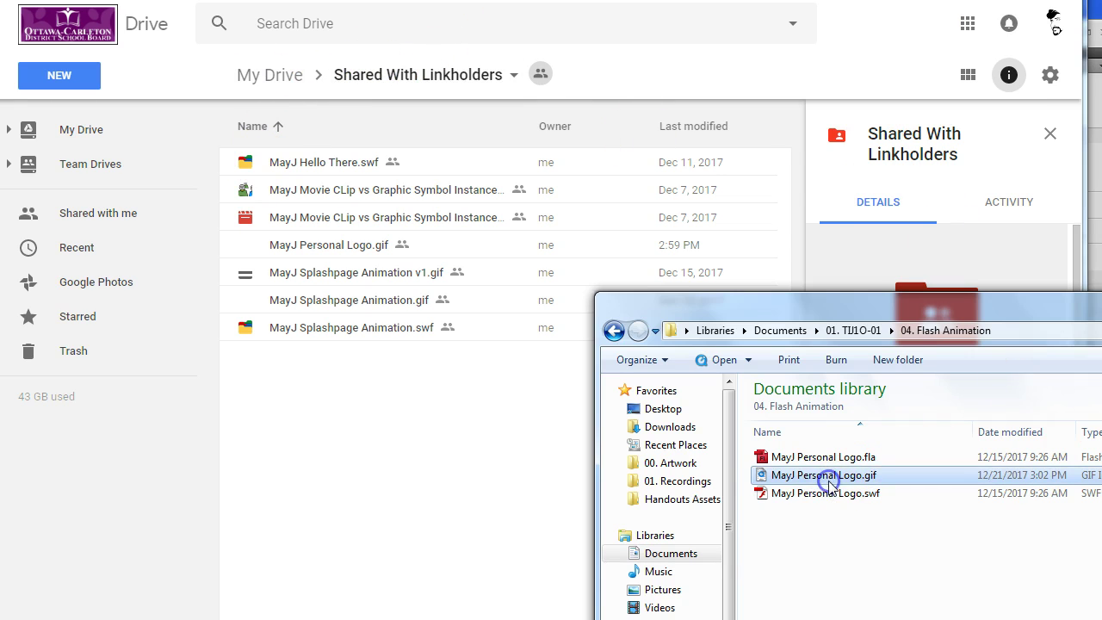
pyautogui.moveTo(849, 309); pyautogui.dragTo(818, 343)
pyautogui.moveTo(718, 508); pyautogui.dragTo(388, 439)
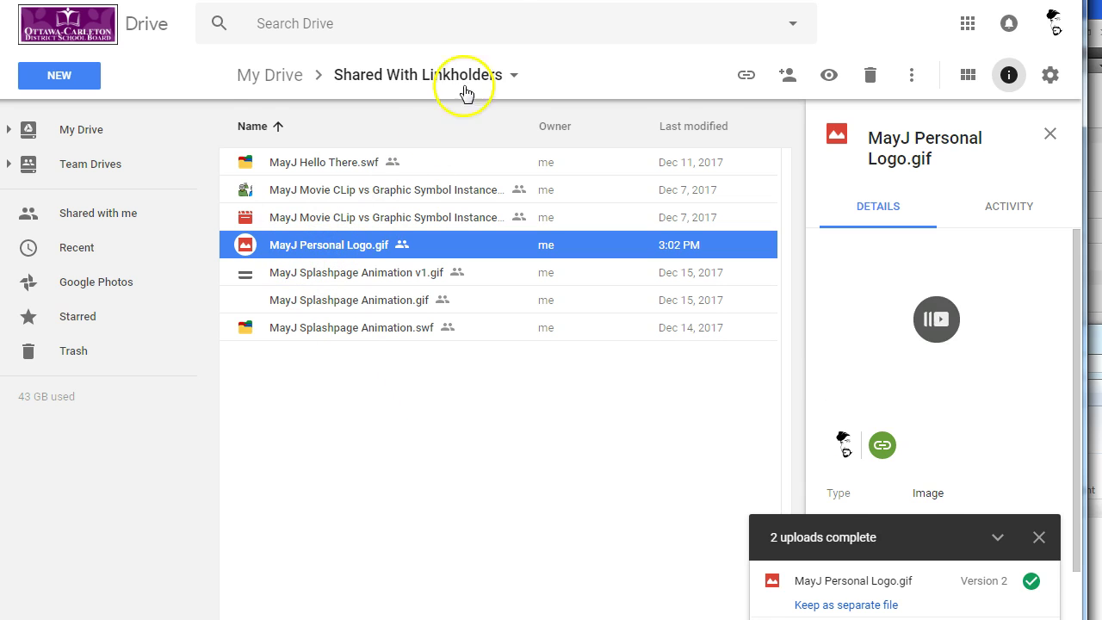
pyautogui.hotkey('ctrl', 'Tab')
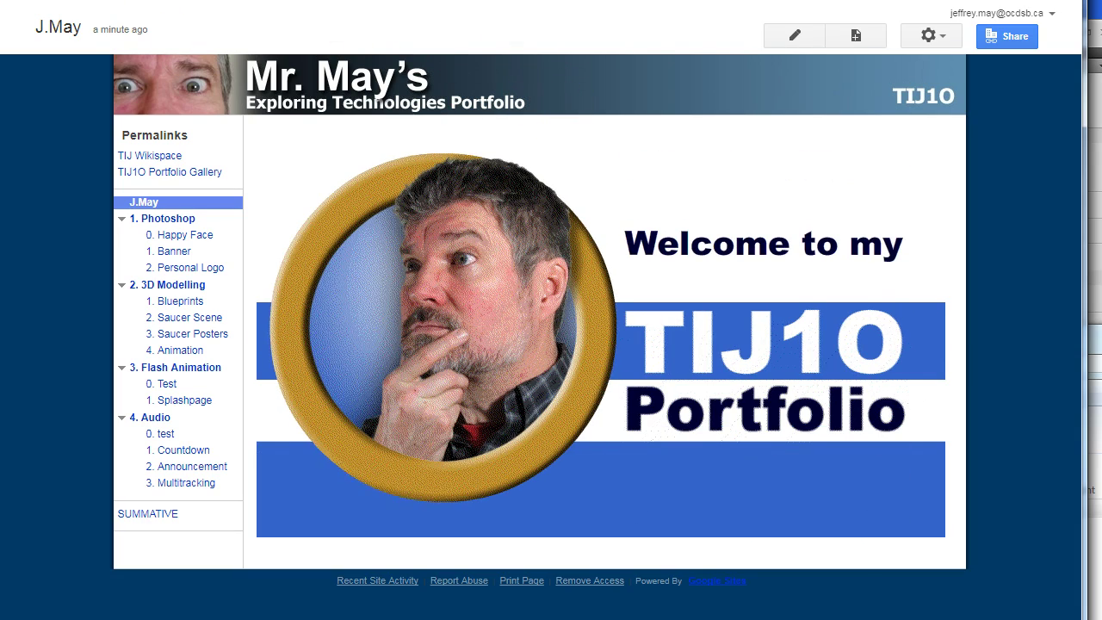
# - Refresh the J.May page with F5 so the updated logo GIF plays
pyautogui.press('F5')
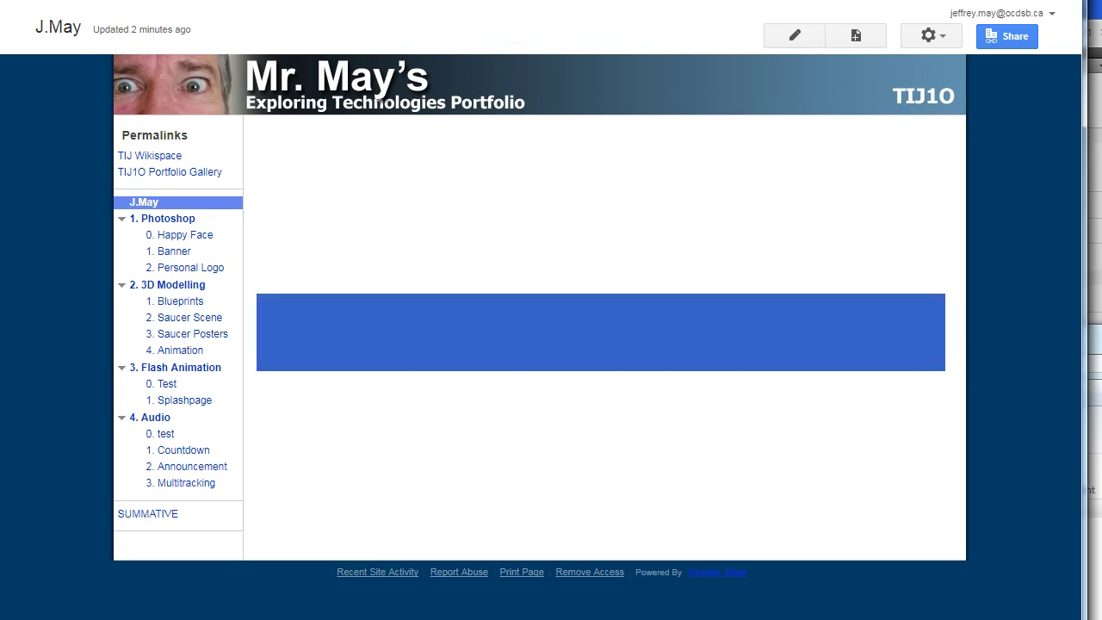